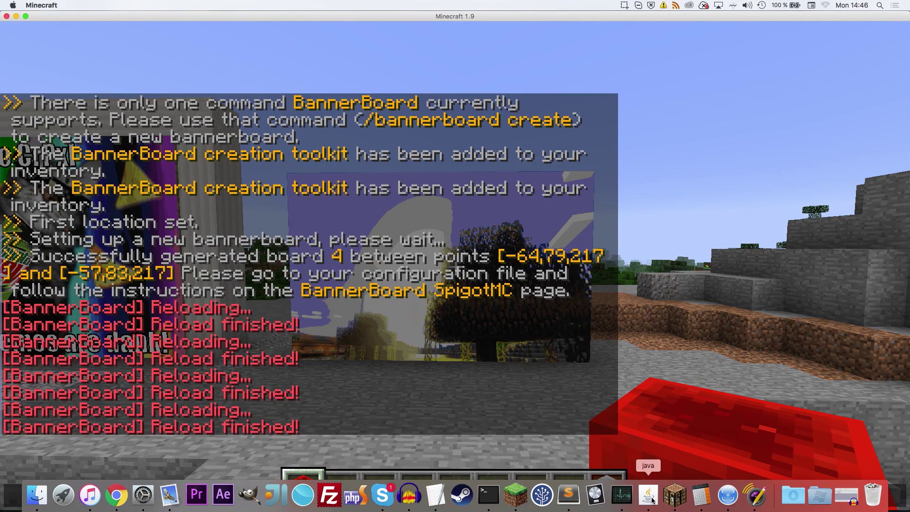
Switch to Sublime Text, add the renderer line "- TEXT -text Hello %name% :)" below the IMAGE line in config.yml, and save
{"action": "left_click", "coordinate": [568, 495]}
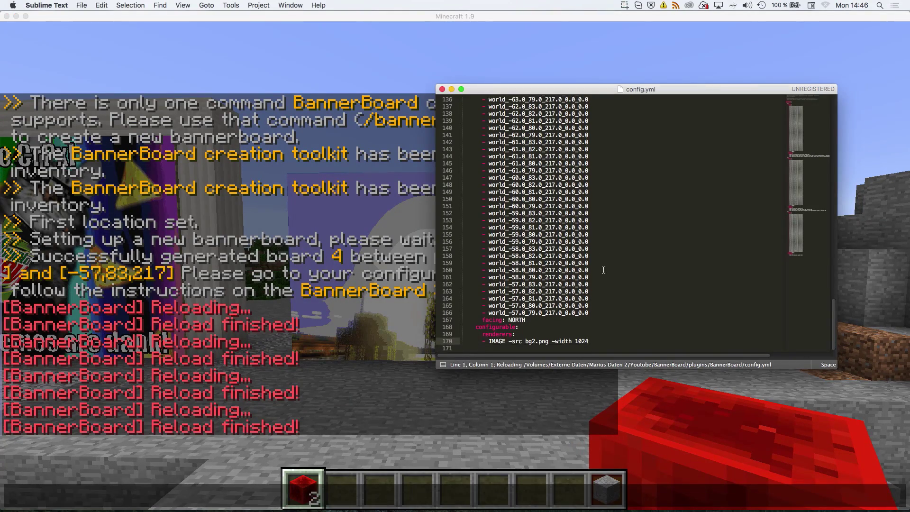
{"action": "key", "text": "Return"}
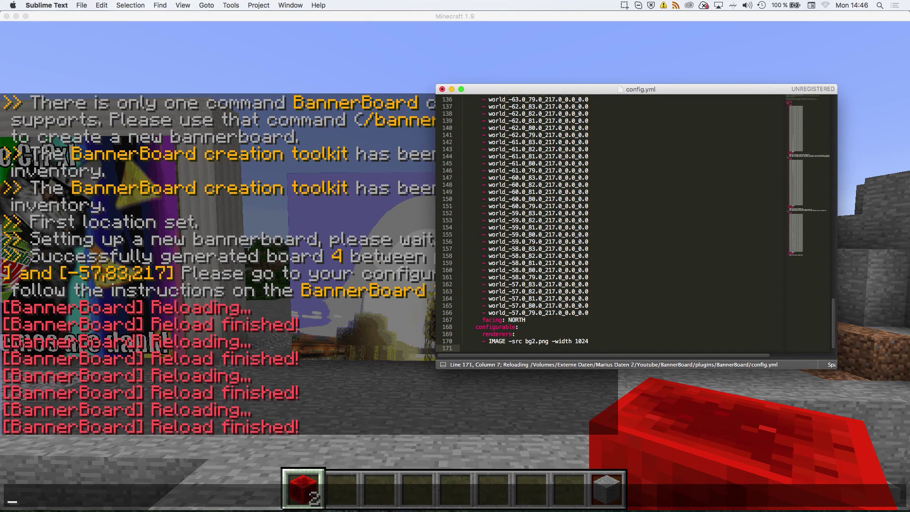
{"action": "type", "text": "- TE"}
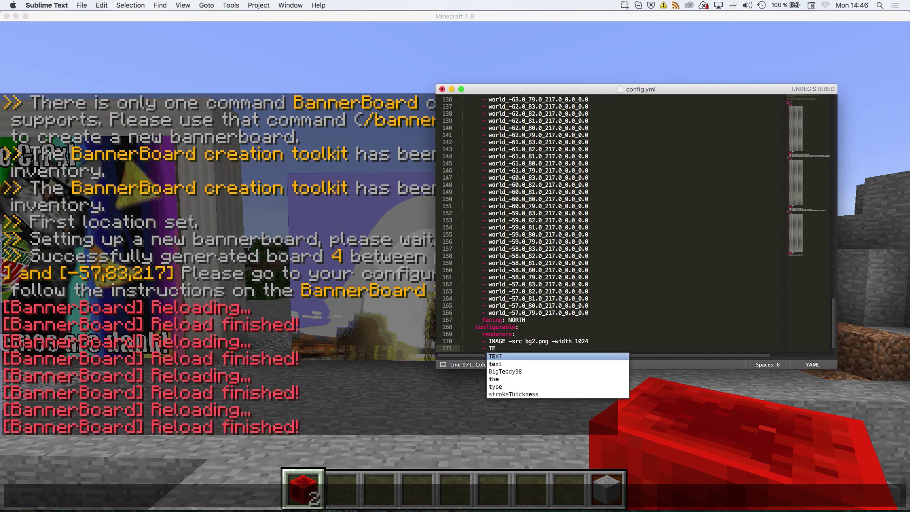
{"action": "type", "text": "XT -text "}
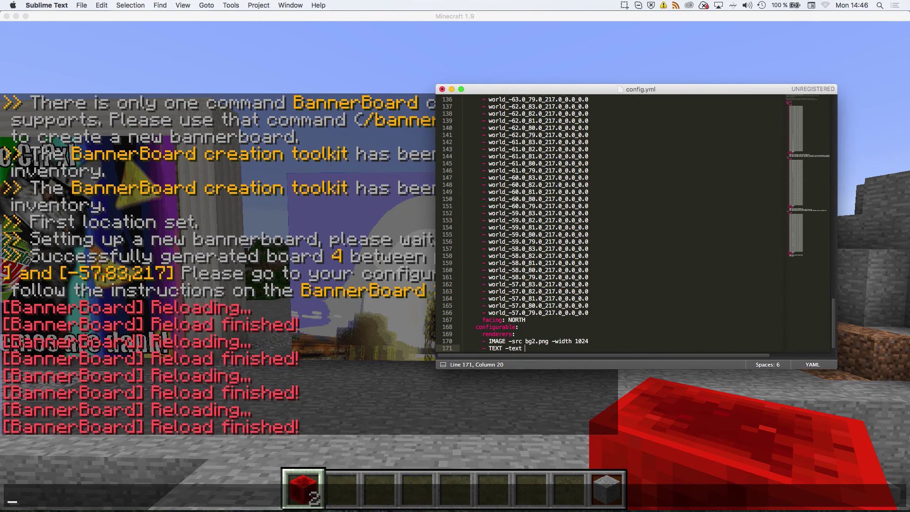
{"action": "type", "text": "Hello %name&"}
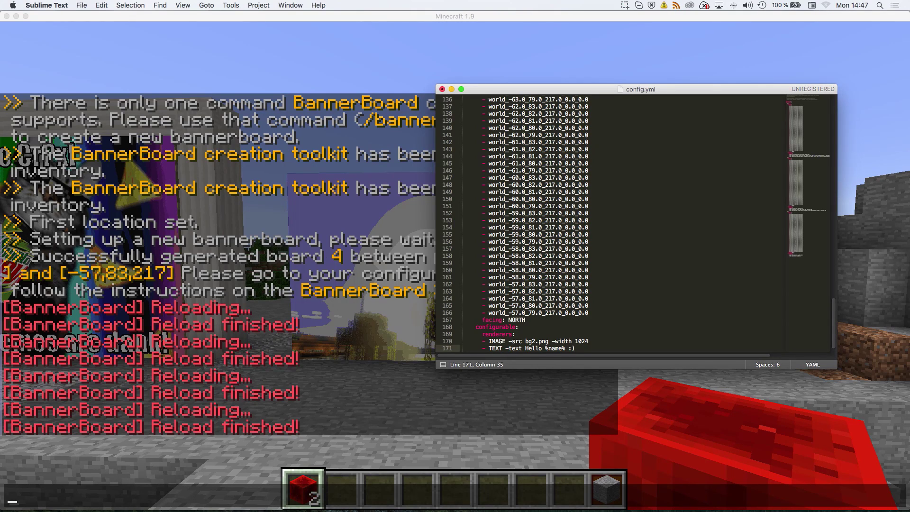
{"action": "scroll", "coordinate": [564, 332], "scroll_direction": "down", "scroll_amount": 1}
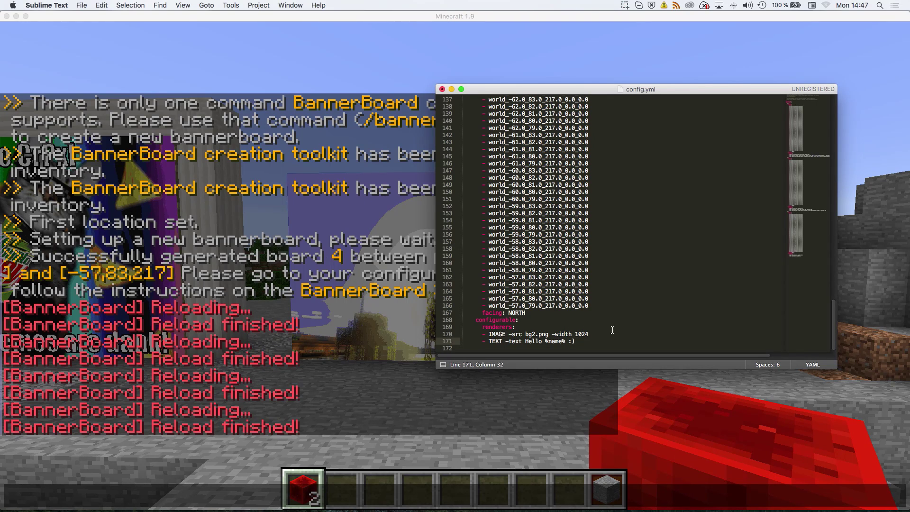
{"action": "key", "text": "super+s"}
Return to Minecraft, reload BannerBoard and inspect the greeting text on the landscape board up close
{"action": "left_click", "coordinate": [577, 420]}
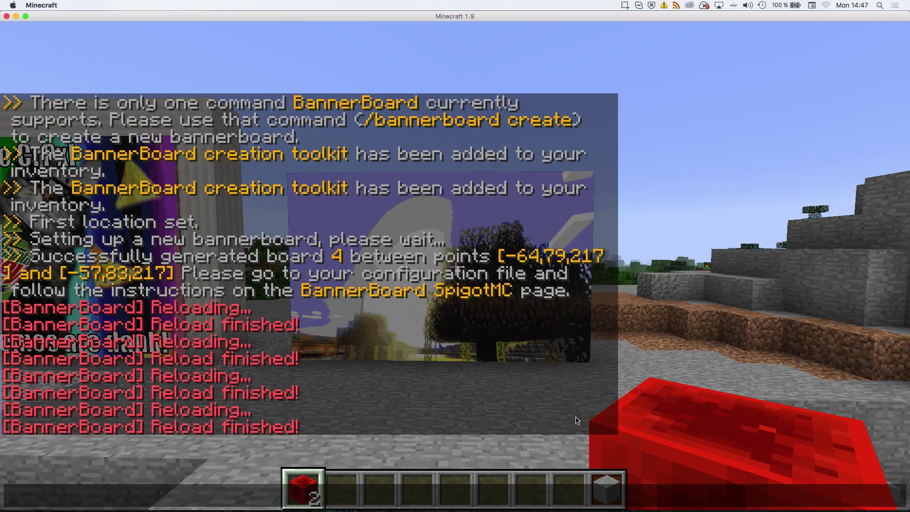
{"action": "key", "text": "Escape"}
{"action": "key", "text": "w"}
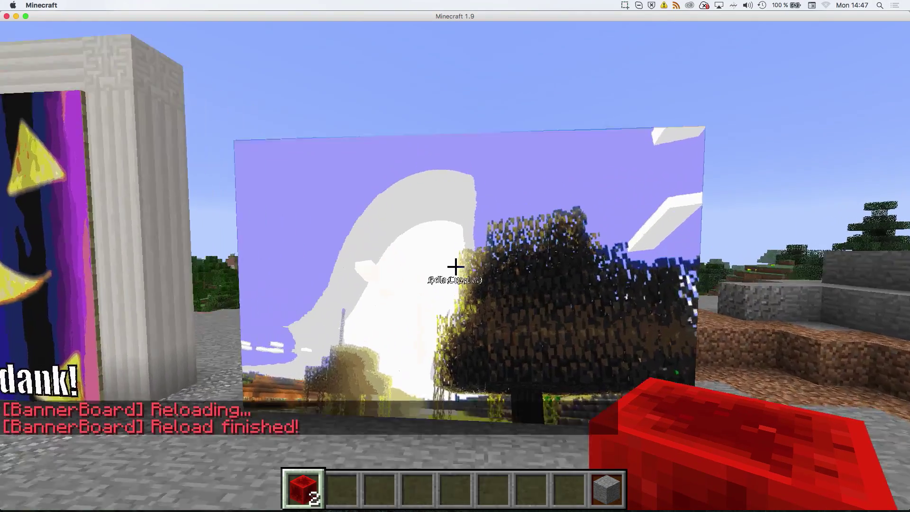
{"action": "key", "text": "s"}
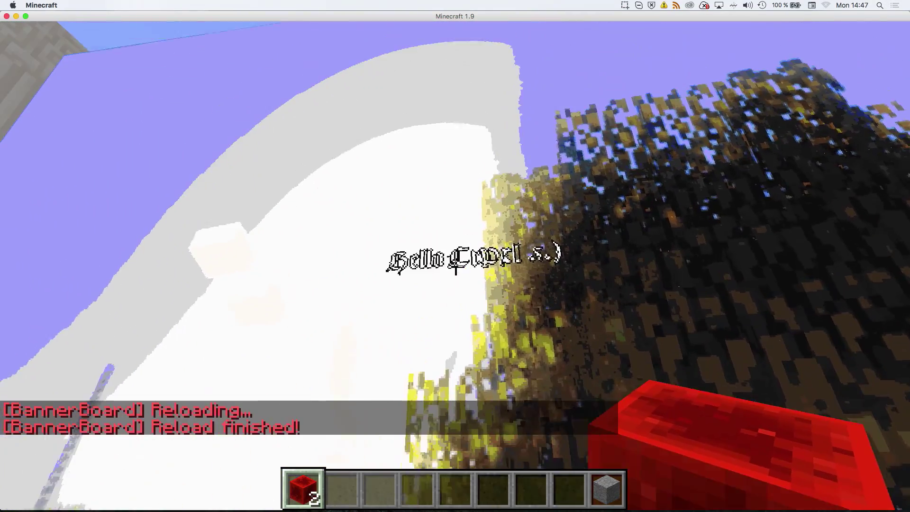
{"action": "key", "text": "s"}
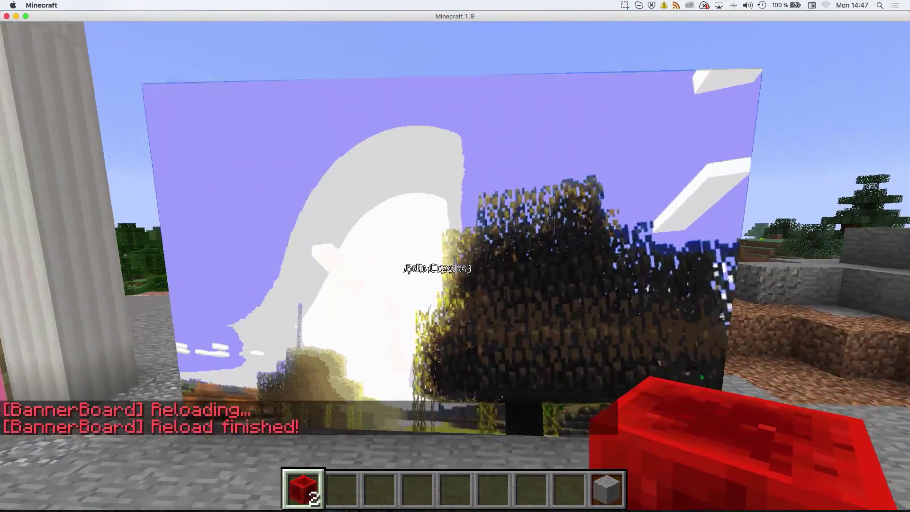
{"action": "key", "text": "w"}
{"action": "key", "text": "s"}
Append "-font Comic Sans MS" to the TEXT line of config.yml in Sublime Text, save, and reload BannerBoard in Minecraft
{"action": "key", "text": "t"}
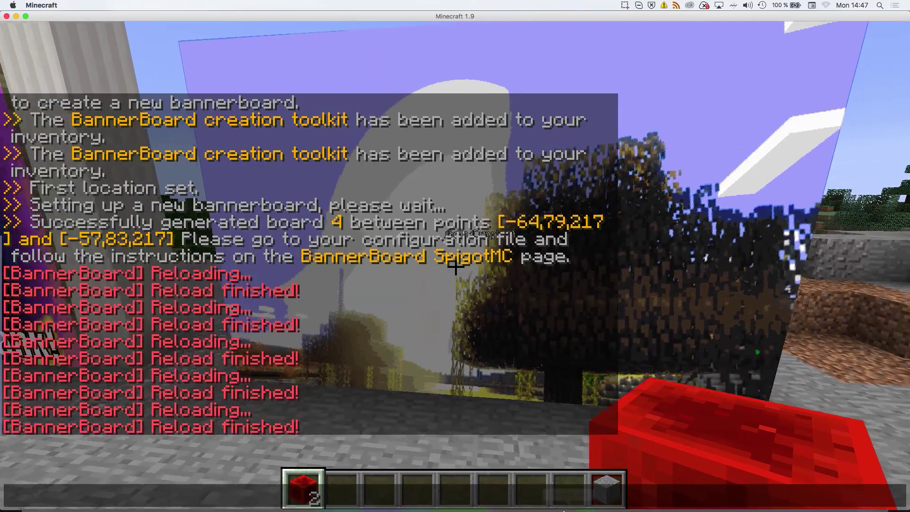
{"action": "left_click", "coordinate": [575, 500]}
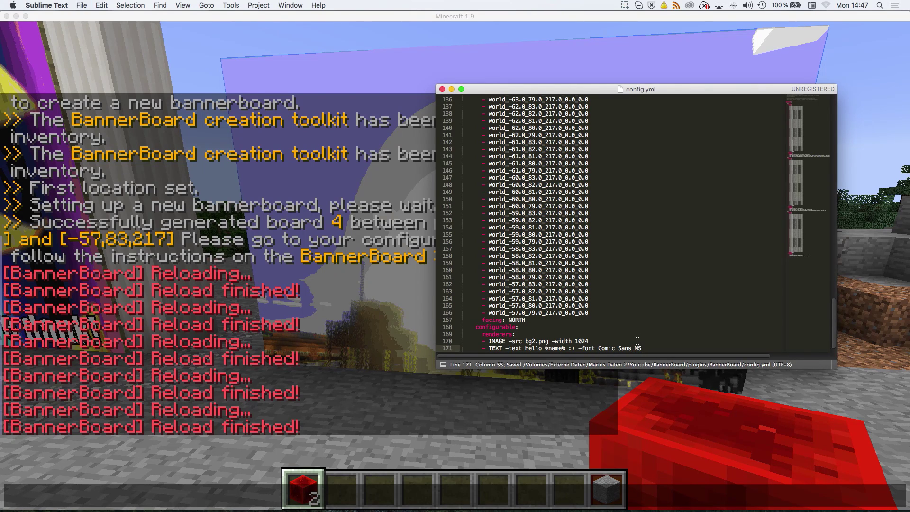
{"action": "left_click", "coordinate": [610, 429]}
{"action": "key", "text": "Return"}
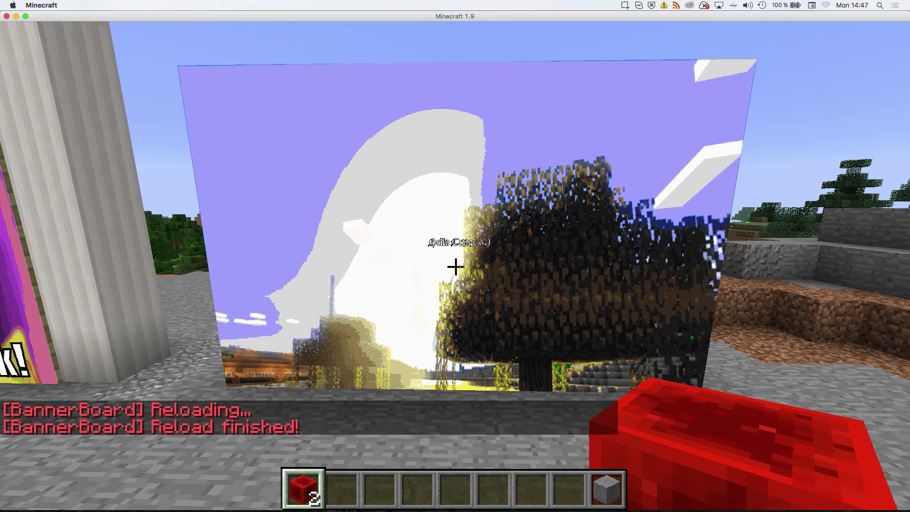
{"action": "key", "text": "w"}
Append "-size 100" to the TEXT line of config.yml in Sublime Text, save, and reload BannerBoard in Minecraft
{"action": "key", "text": "t"}
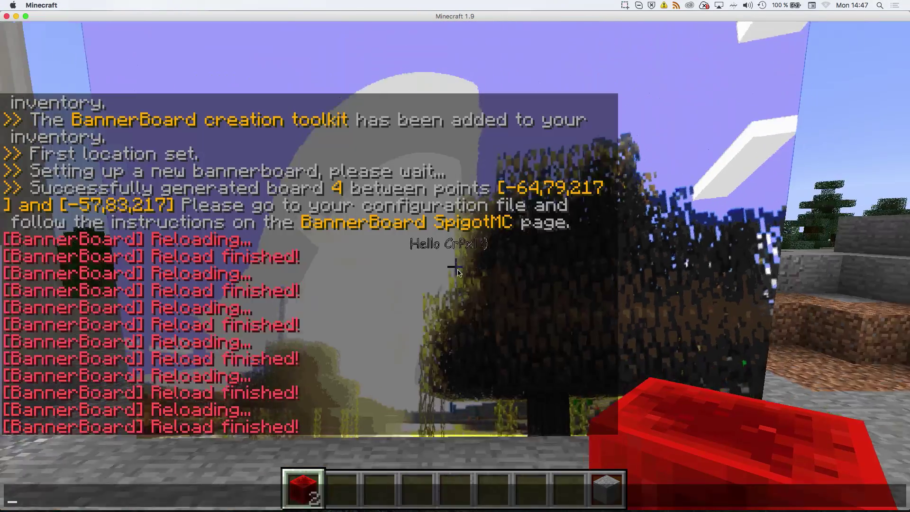
{"action": "left_click", "coordinate": [747, 494]}
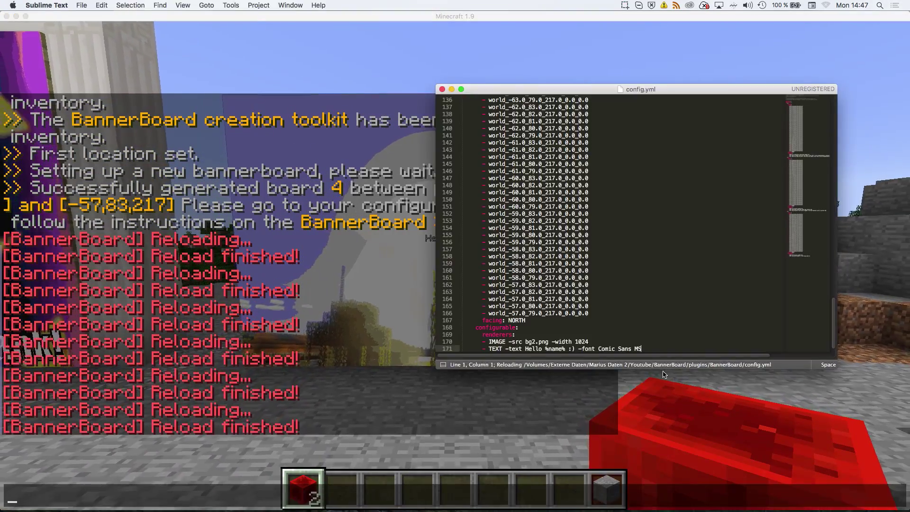
{"action": "left_click", "coordinate": [652, 402]}
{"action": "key", "text": "Up"}
{"action": "key", "text": "Return"}
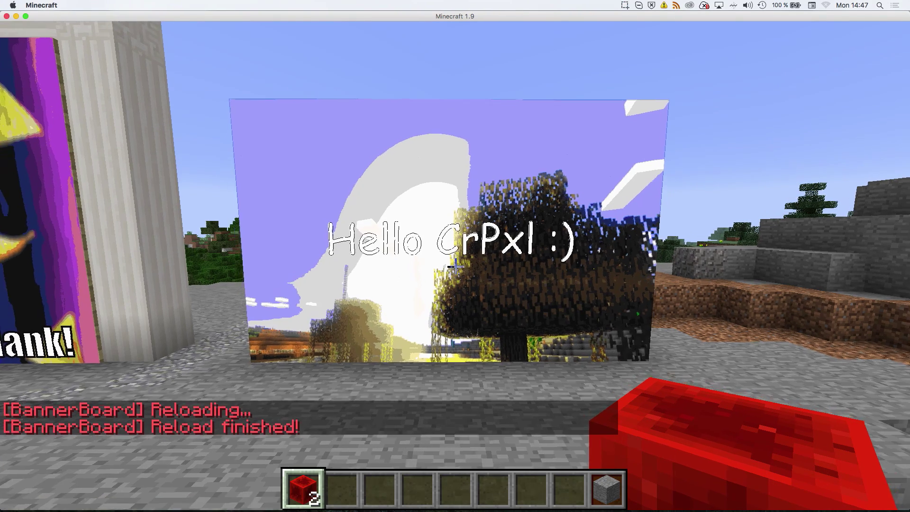
Examine the size and font of the greeting on the landscape board from near, far and at an angle
{"action": "key", "text": "s"}
{"action": "key", "text": "w"}
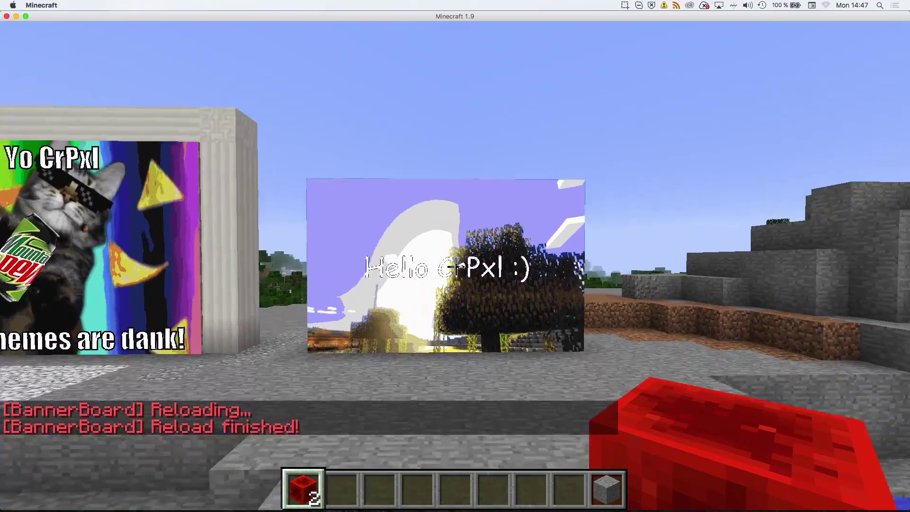
{"action": "key", "text": "w"}
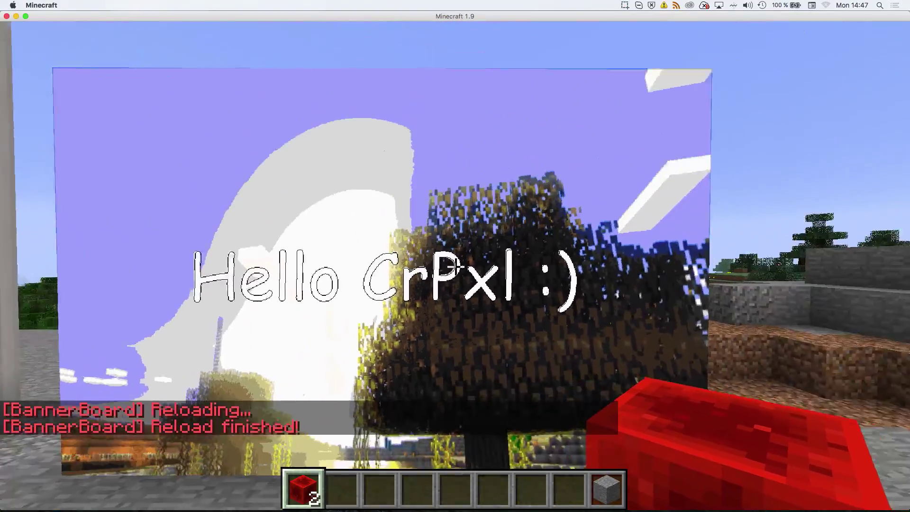
{"action": "type", "text": "stdd"}
{"action": "key", "text": "Return"}
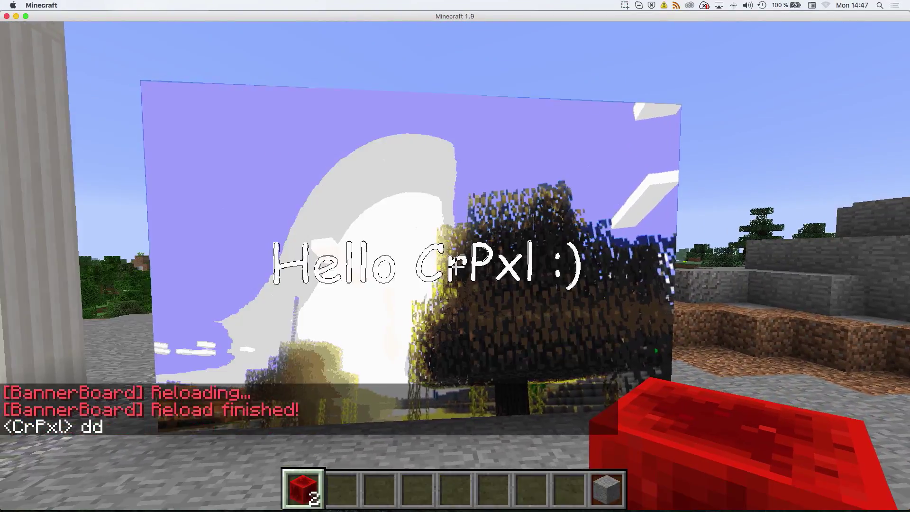
{"action": "key", "text": "w"}
{"action": "key", "text": "s"}
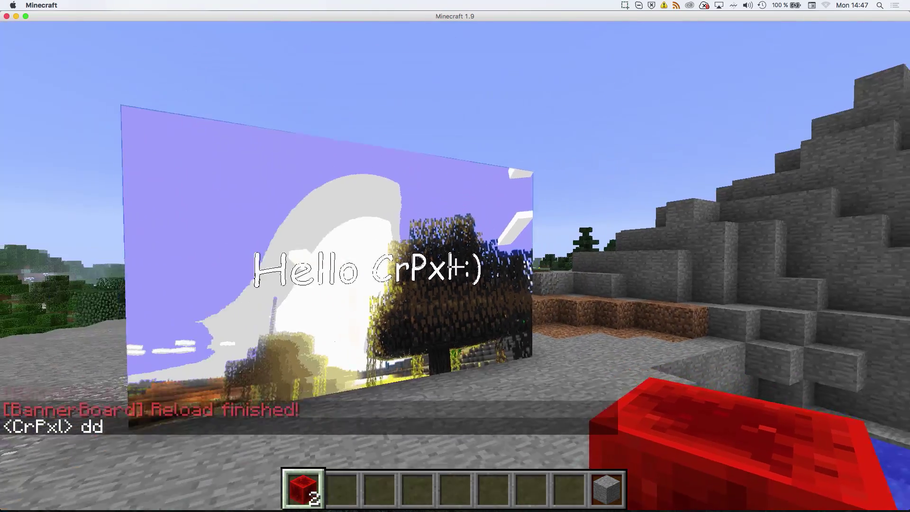
{"action": "key", "text": "s"}
Append "-color 100,100,100,100" to the TEXT line of config.yml in Sublime Text and save the file
{"action": "key", "text": "t"}
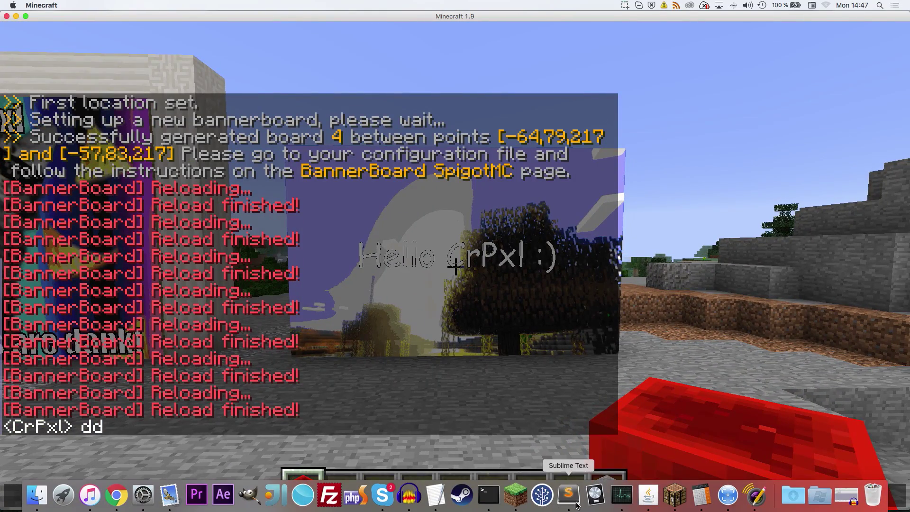
{"action": "left_click", "coordinate": [576, 504]}
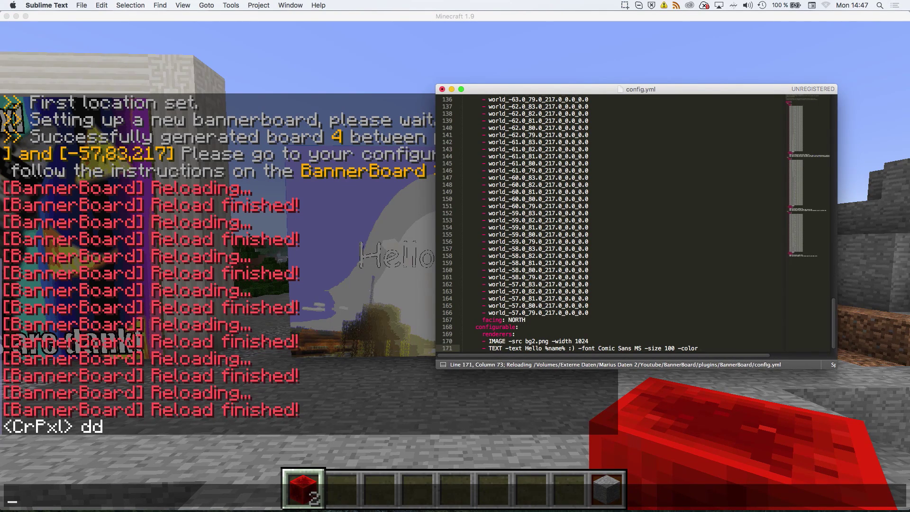
{"action": "type", "text": "00,100,100,100"}
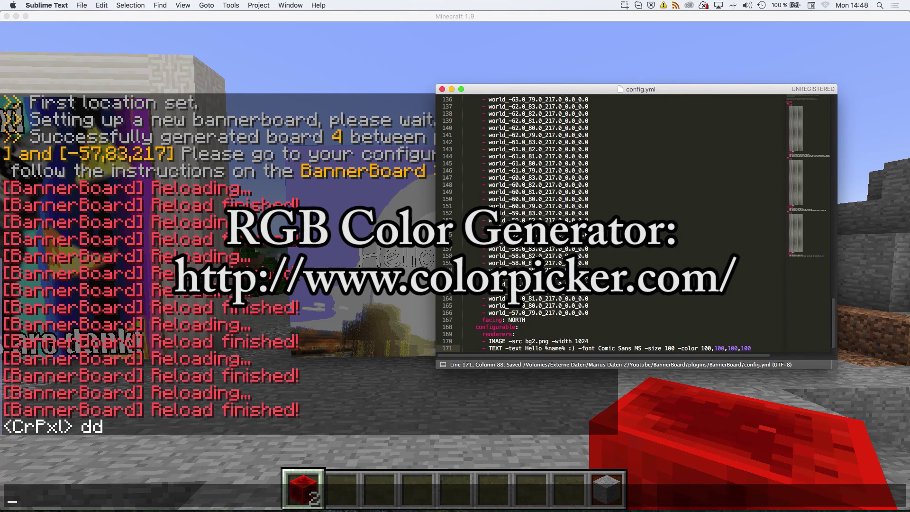
Return to Minecraft, run /bb reload and inspect the recoloured greeting on the landscape board
{"action": "left_click", "coordinate": [562, 479]}
{"action": "key", "text": "Up"}
{"action": "key", "text": "Return"}
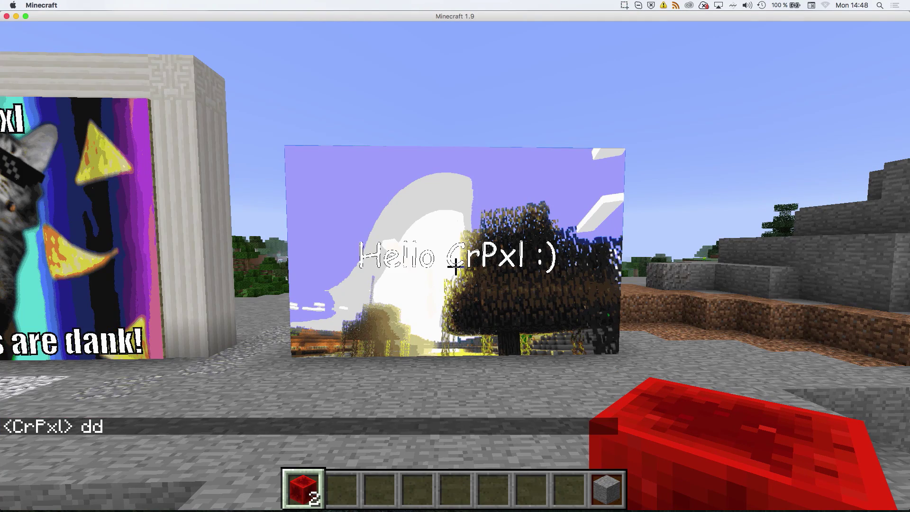
{"action": "key", "text": "w"}
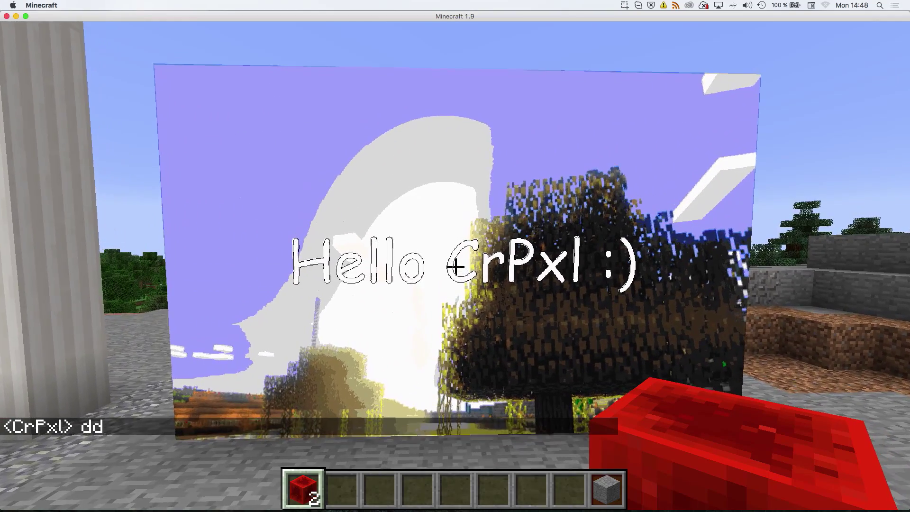
{"action": "key", "text": "t"}
{"action": "key", "text": "Up"}
{"action": "key", "text": "Up"}
{"action": "key", "text": "Return"}
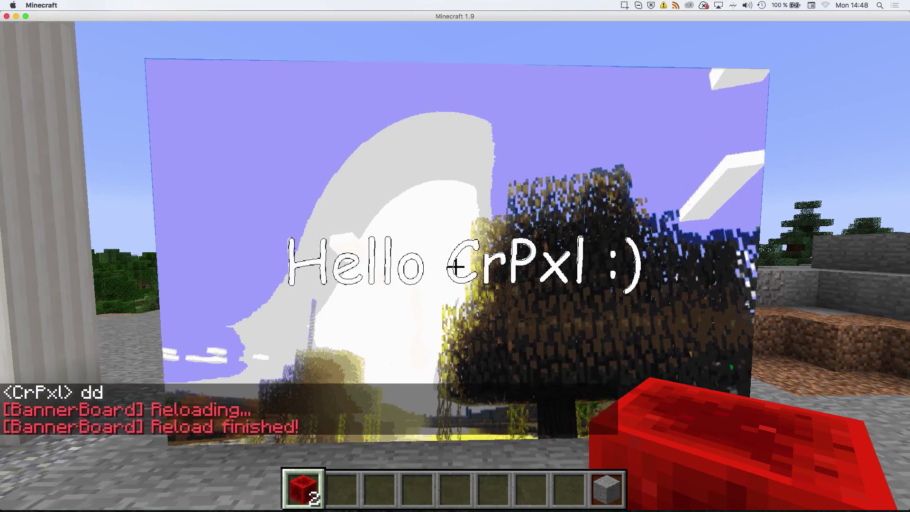
{"action": "key", "text": "w"}
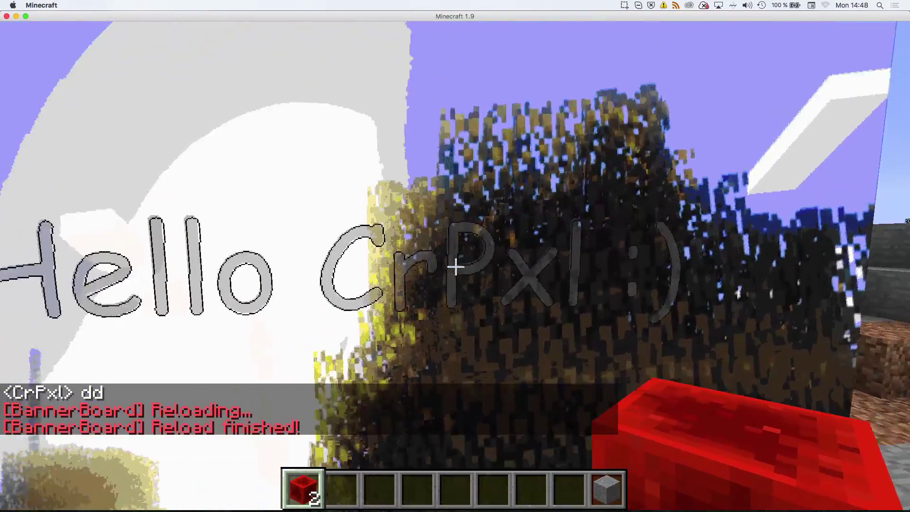
{"action": "key", "text": "s"}
Replace the fourth number of the TEXT line's -color value in config.yml and run /bb reload in Minecraft to check the greeting
{"action": "key", "text": "t"}
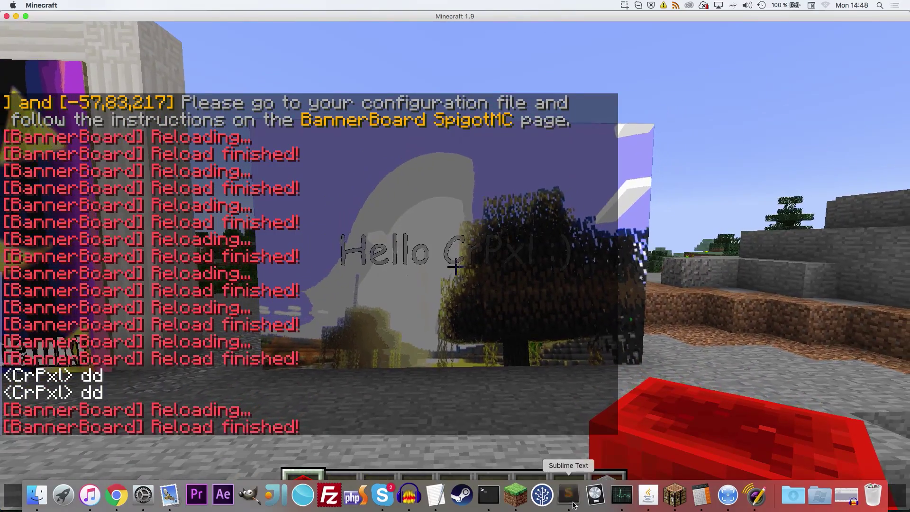
{"action": "left_click", "coordinate": [568, 495]}
{"action": "double_click", "coordinate": [746, 348]}
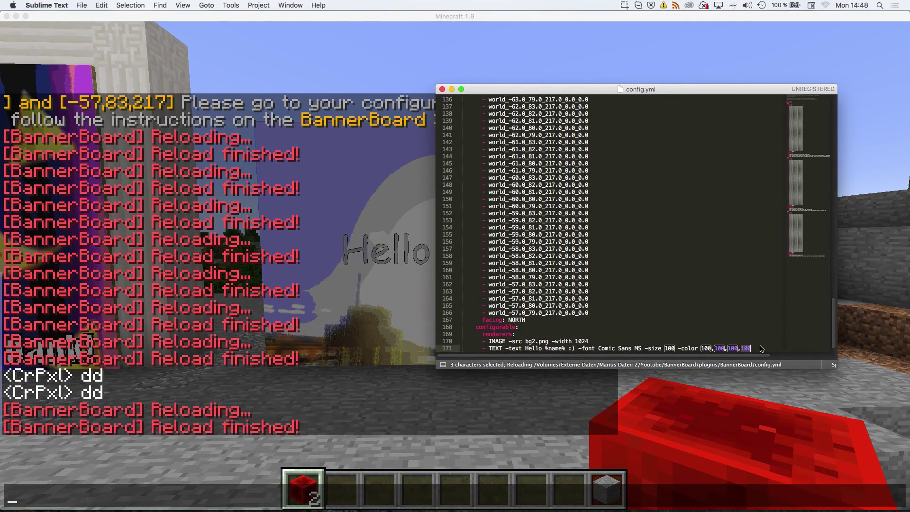
{"action": "left_click", "coordinate": [568, 486]}
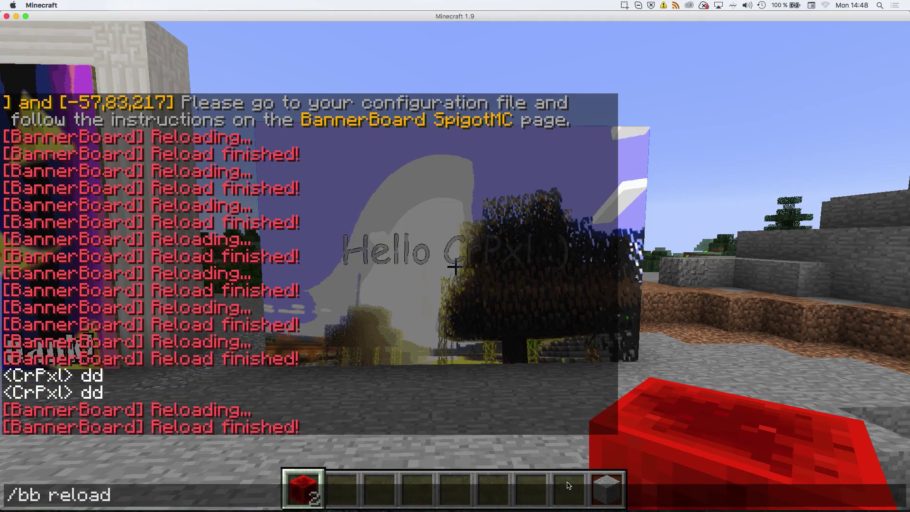
{"action": "key", "text": "Return"}
{"action": "key", "text": "w"}
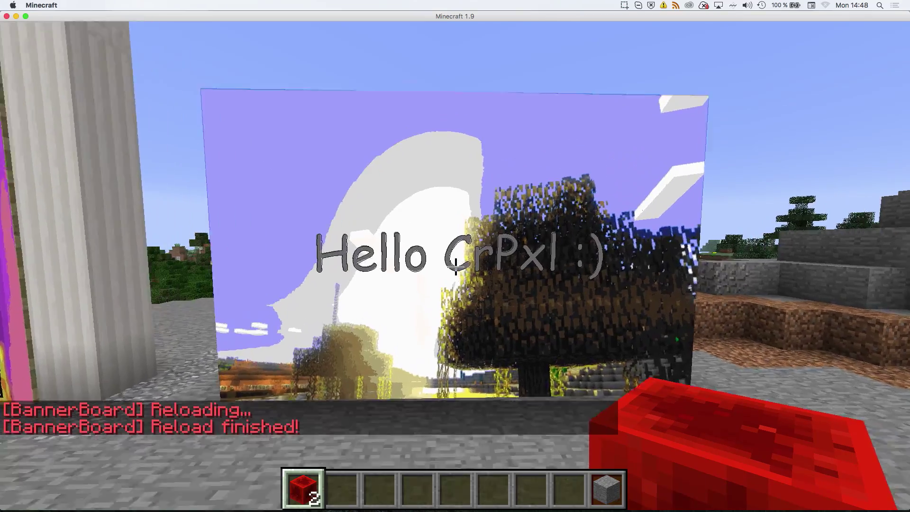
{"action": "key", "text": "s"}
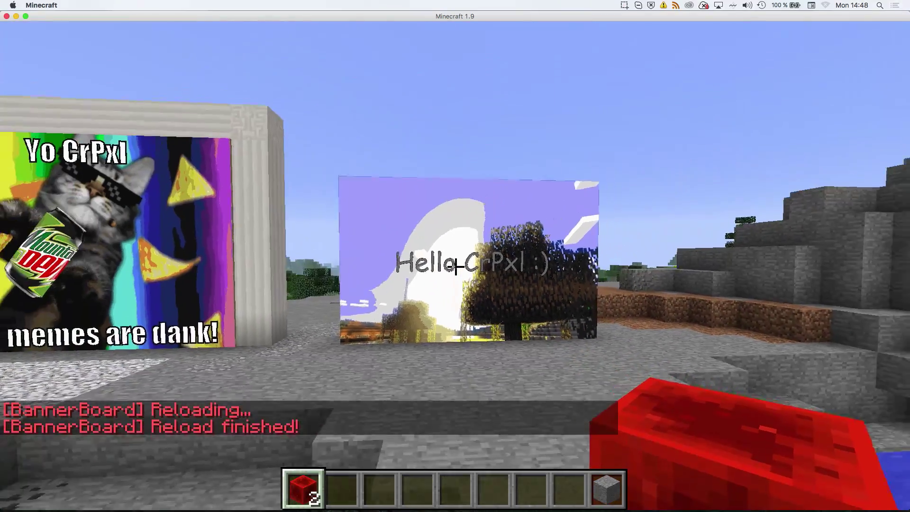
{"action": "key", "text": "w"}
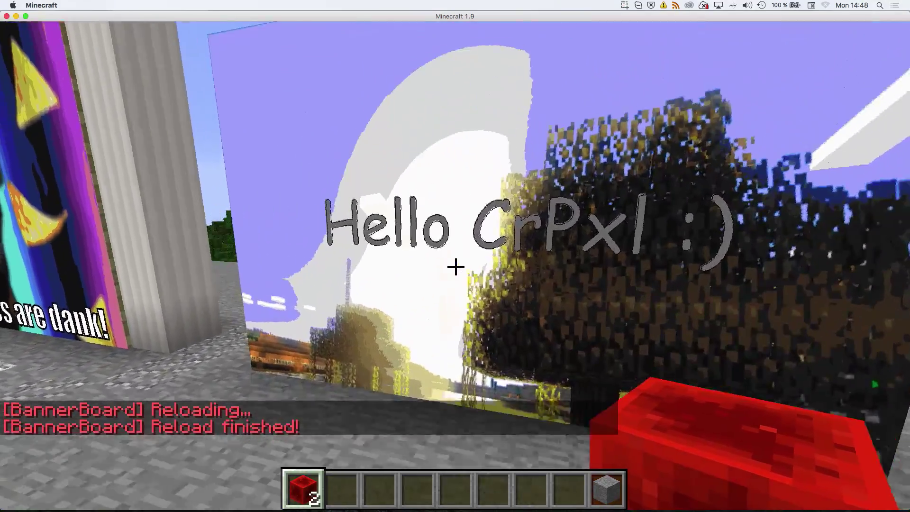
{"action": "key", "text": "w"}
{"action": "key", "text": "d"}
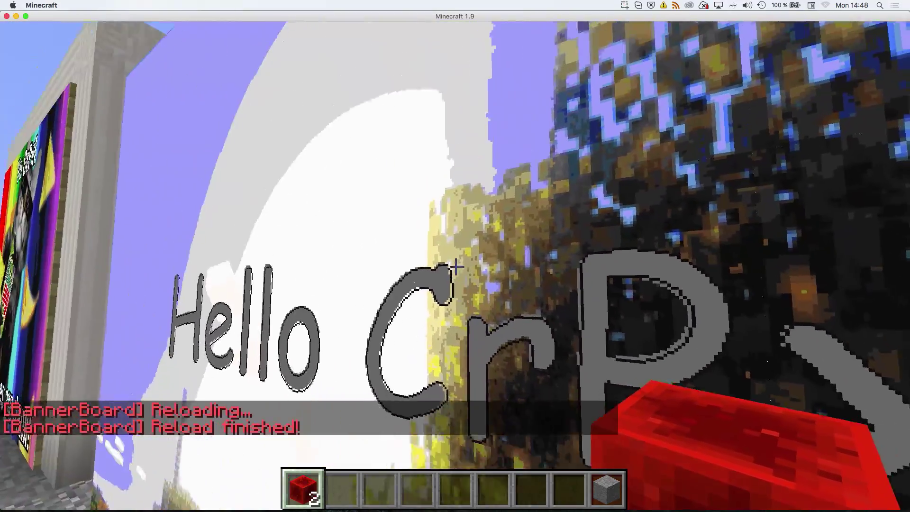
{"action": "key", "text": "s"}
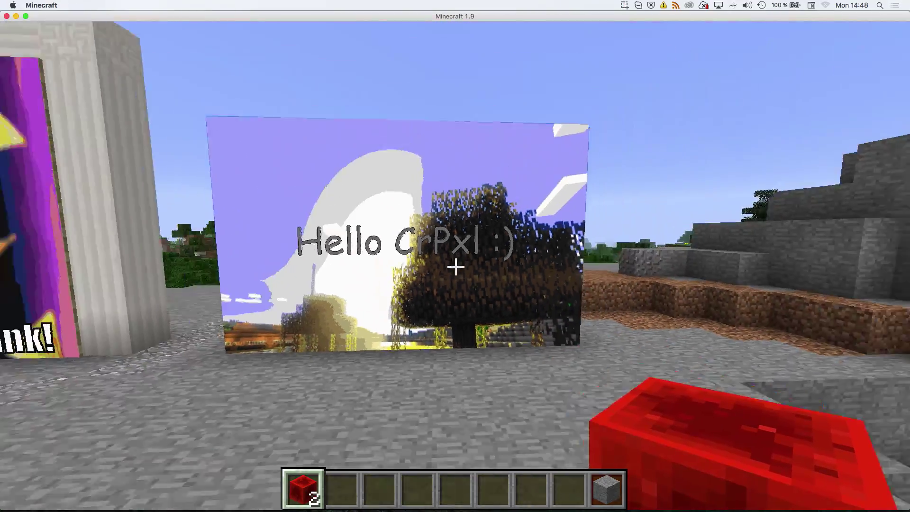
Switch to Sublime Text, append "-yOffset 100" to the TEXT line of config.yml, save, and move the editor window off the board
{"action": "key", "text": "s"}
{"action": "key", "text": "t"}
{"action": "mouse_move", "coordinate": [602, 505]}
{"action": "left_click", "coordinate": [569, 495]}
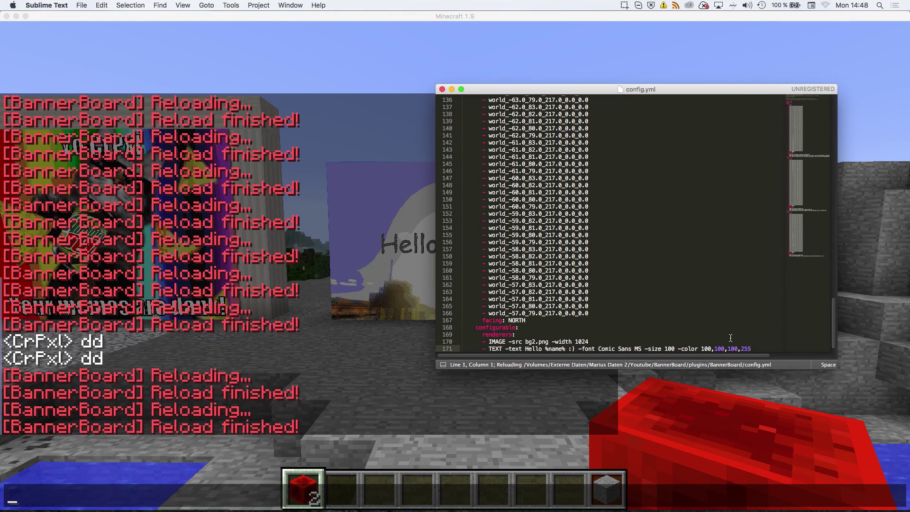
{"action": "type", "text": "fset"}
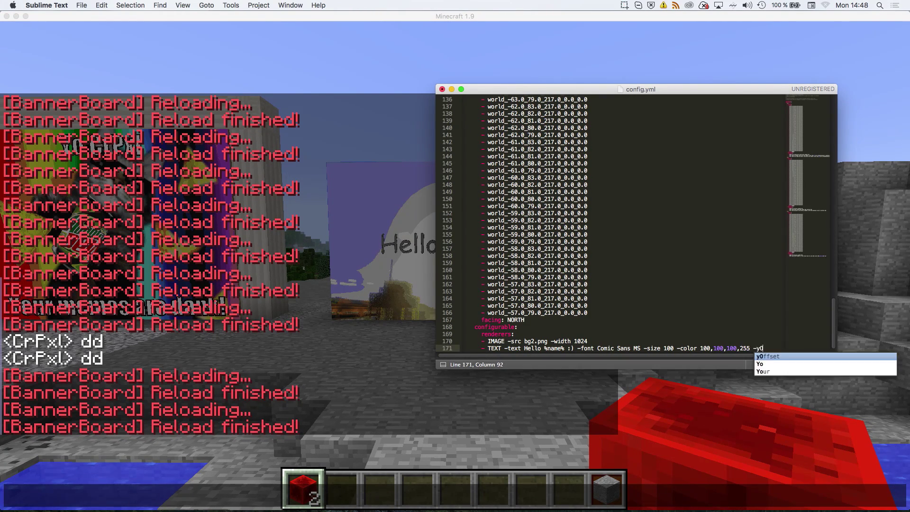
{"action": "type", "text": " 100"}
{"action": "key", "text": "super+s"}
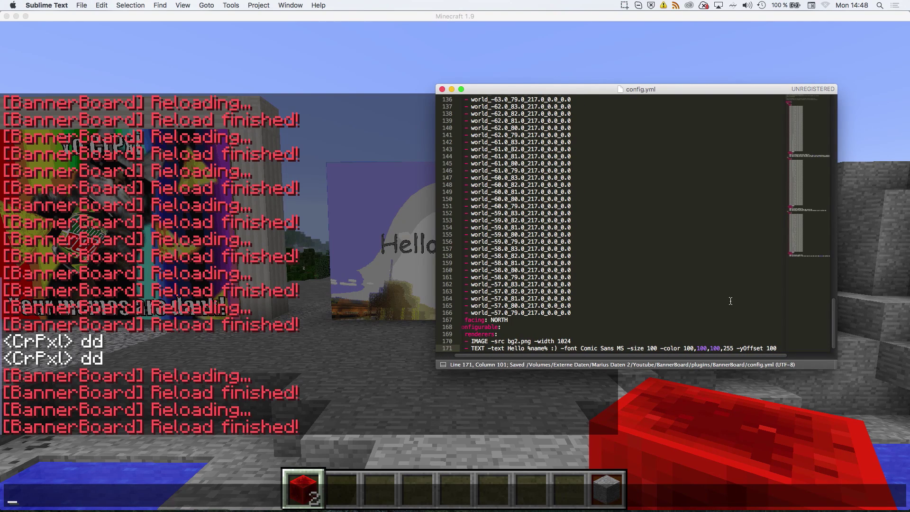
{"action": "left_click_drag", "start_coordinate": [553, 90], "coordinate": [590, 183]}
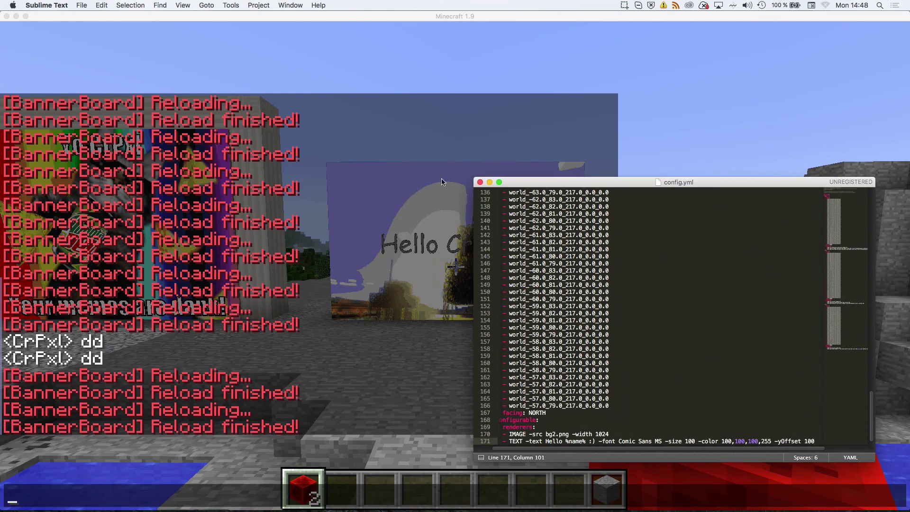
{"action": "left_click_drag", "start_coordinate": [814, 441], "coordinate": [774, 441]}
Return to Minecraft, run /bb reload and inspect the greeting's vertical position on the landscape board from near and far
{"action": "left_click", "coordinate": [263, 332]}
{"action": "key", "text": "Escape"}
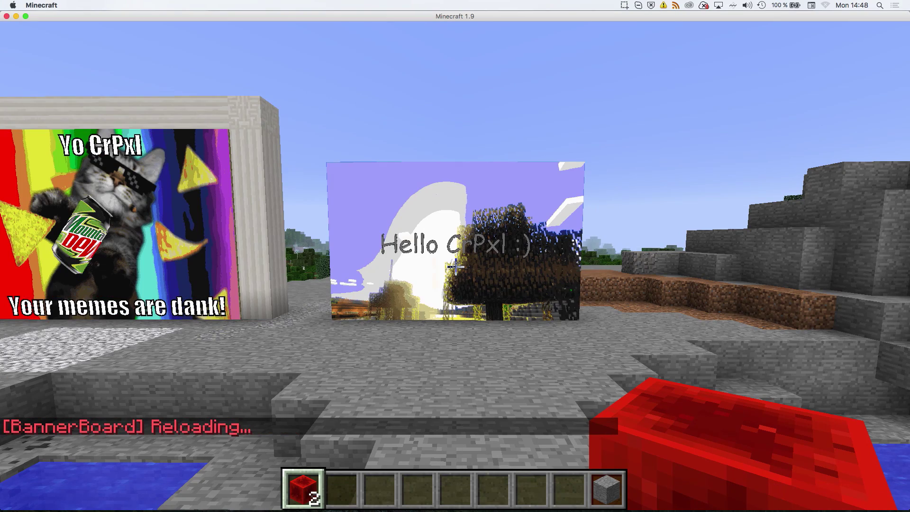
{"action": "key", "text": "w"}
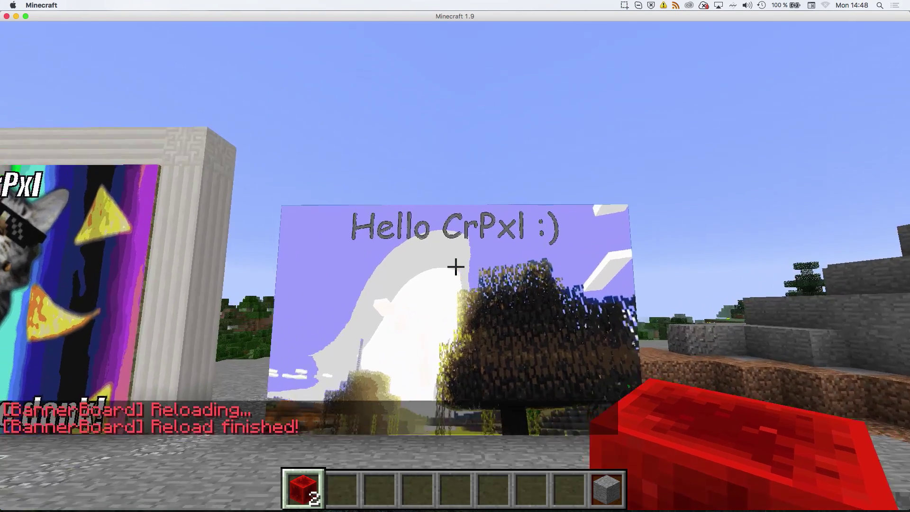
{"action": "key", "text": "s"}
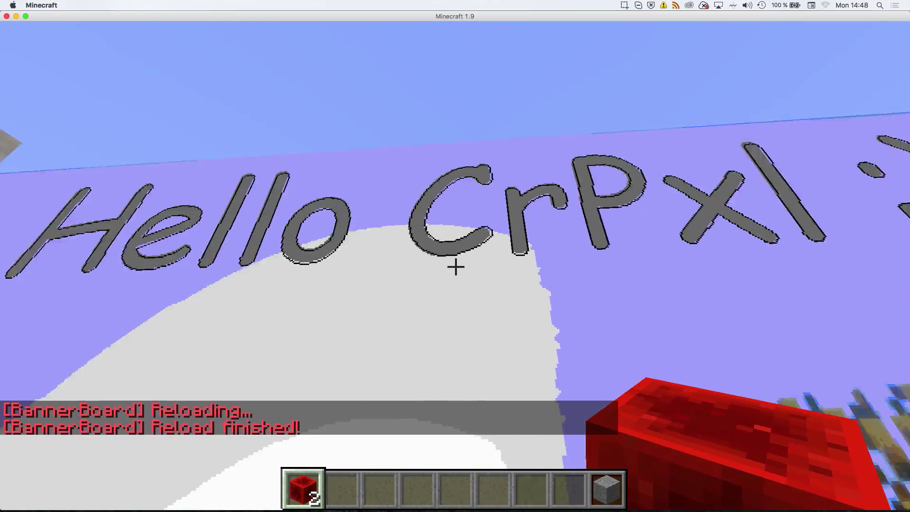
{"action": "key", "text": "s"}
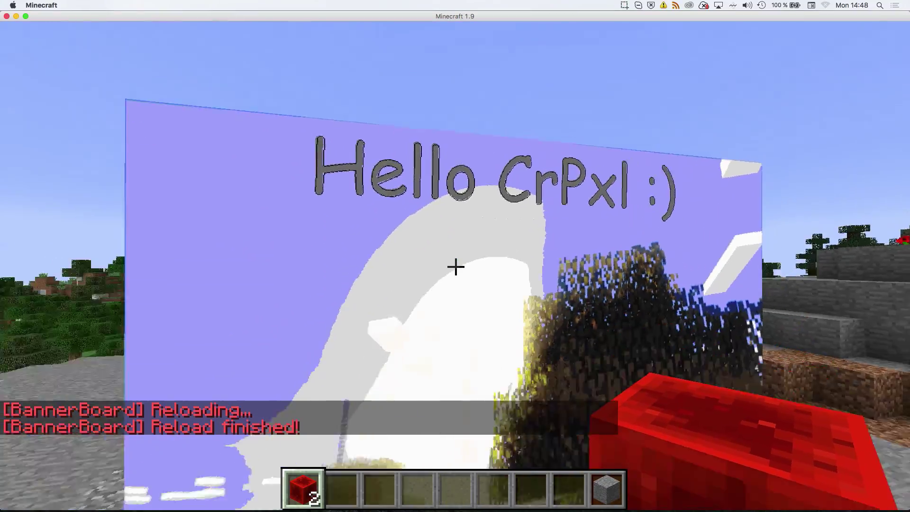
{"action": "key", "text": "s"}
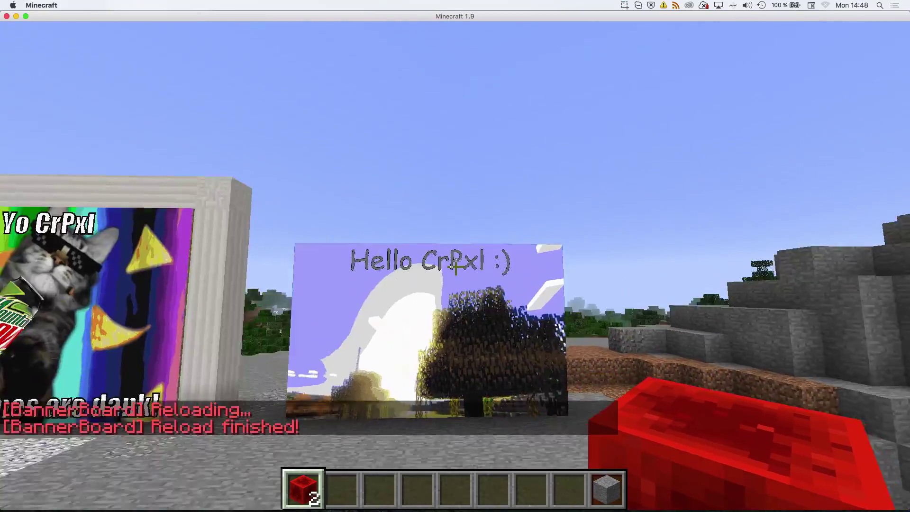
{"action": "key", "text": "w"}
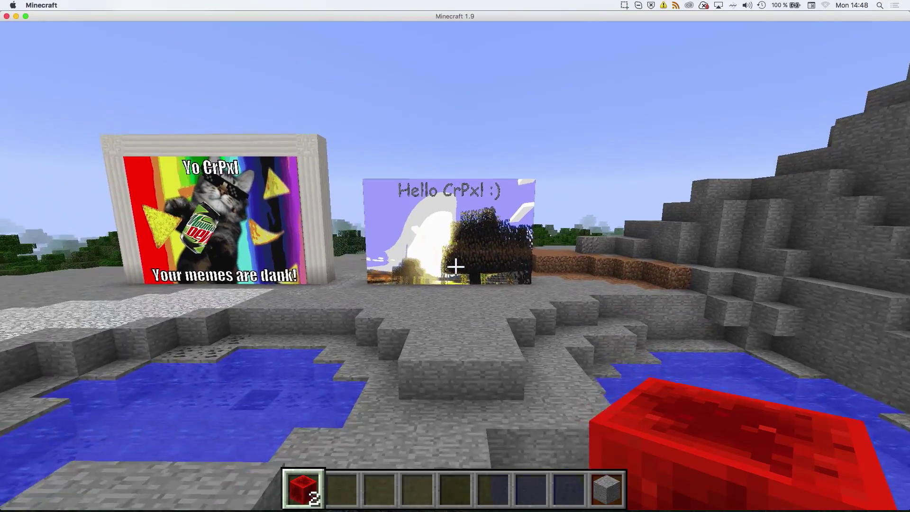
{"action": "key", "text": "w"}
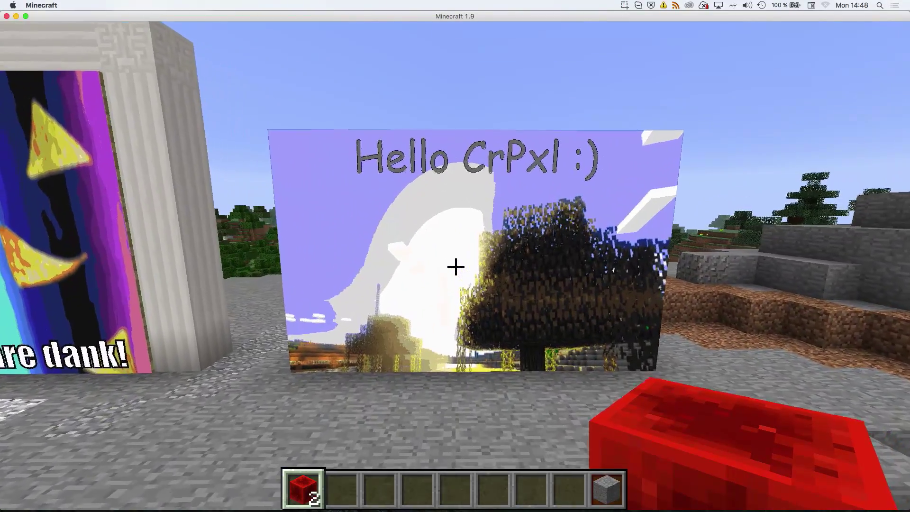
Return to config.yml in Sublime Text and start a new renderer list entry below the TEXT line
{"action": "key", "text": "s"}
{"action": "key", "text": "t"}
{"action": "mouse_move", "coordinate": [636, 509]}
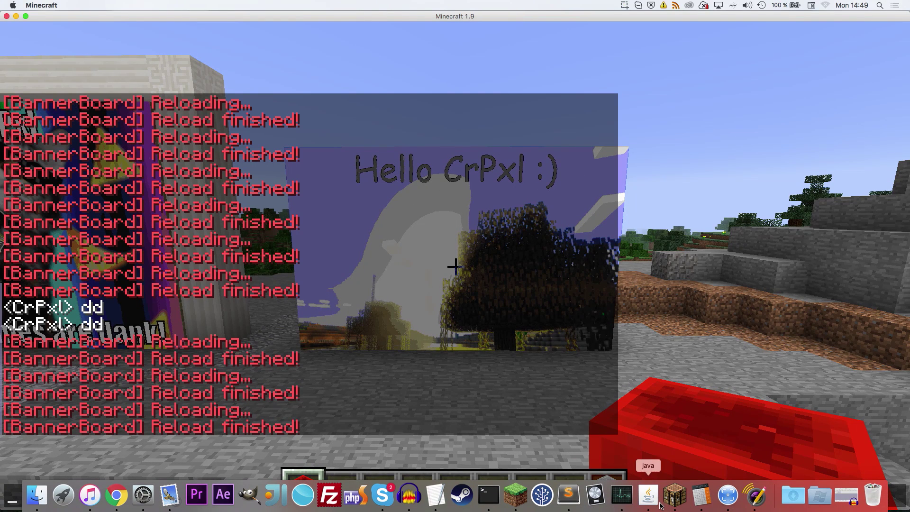
{"action": "left_click", "coordinate": [567, 495]}
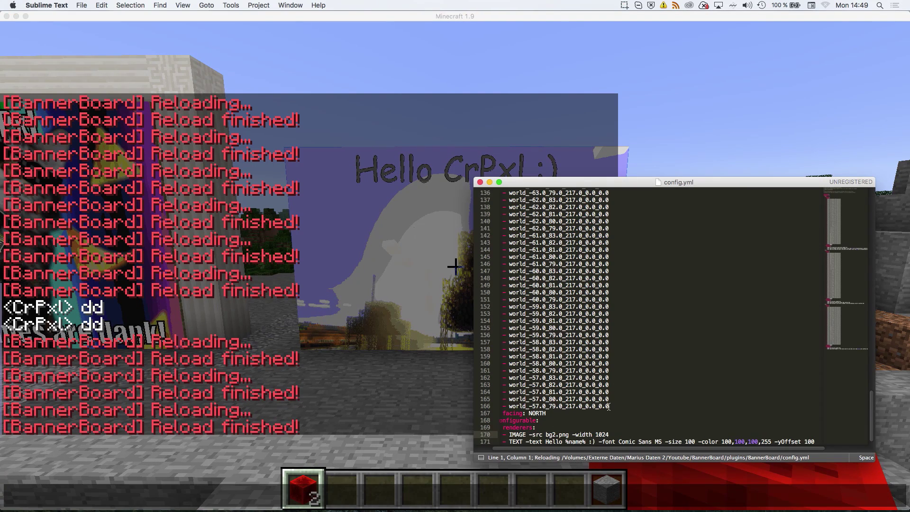
{"action": "scroll", "coordinate": [609, 405], "scroll_direction": "down", "scroll_amount": 2}
{"action": "left_click", "coordinate": [818, 434]}
{"action": "key", "text": "Return"}
{"action": "type", "text": "-"}
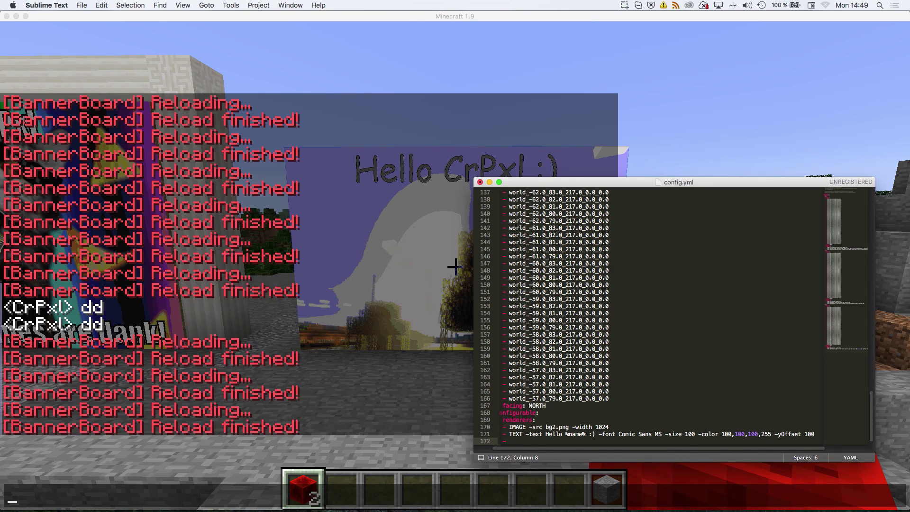
Enter "SKIN -type HEAD -width 500 -height 500" as the new renderer entry and save config.yml
{"action": "type", "text": " SKIN -ty"}
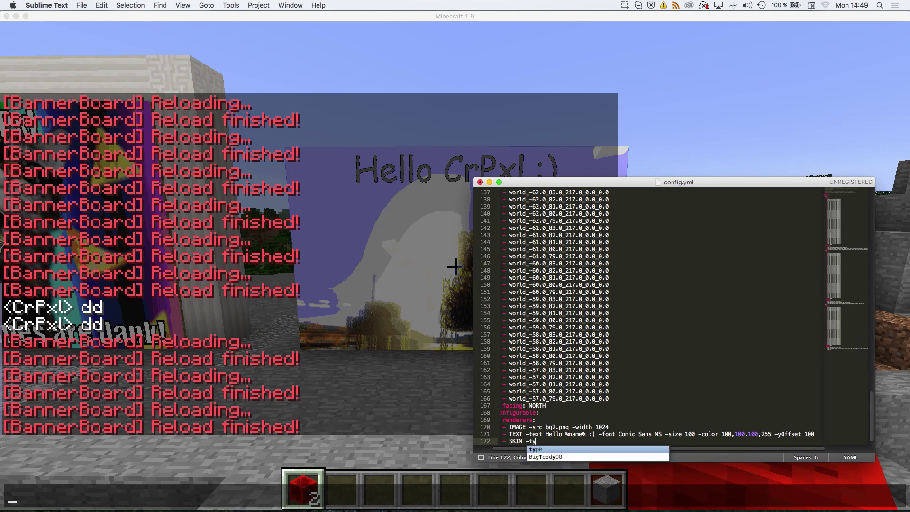
{"action": "key", "text": "Tab"}
{"action": "type", "text": "HE"}
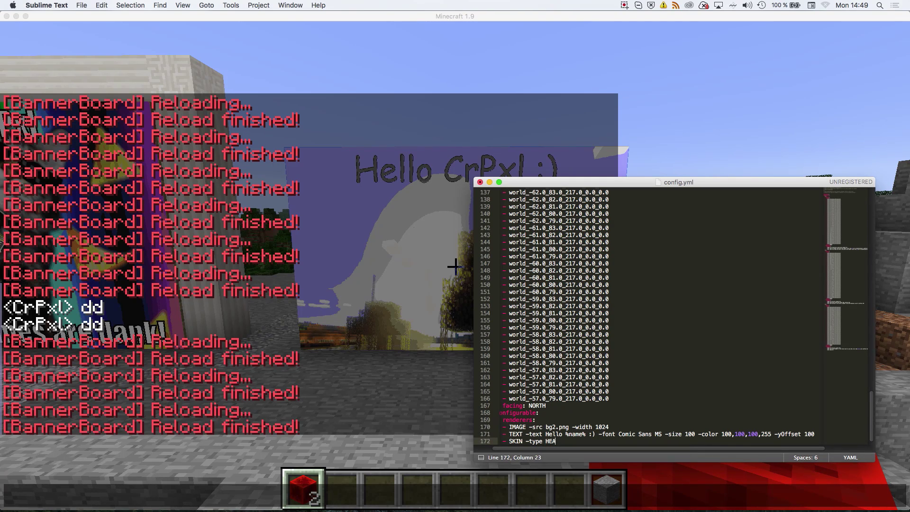
{"action": "type", "text": "AD -width 500 -hig"}
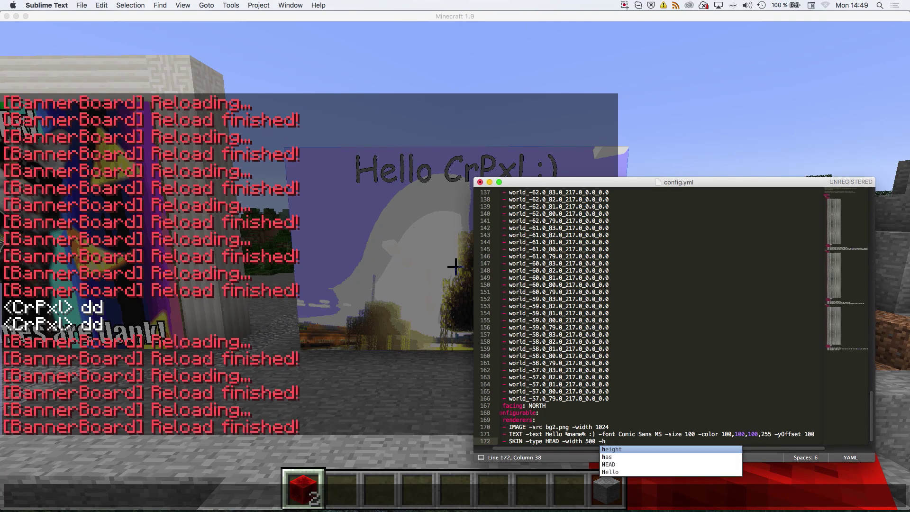
{"action": "key", "text": "Return"}
{"action": "type", "text": "500"}
{"action": "key", "text": "super+s"}
Switch to Minecraft, run /bb reload and check the skin head on the landscape board
{"action": "key", "text": "super+Tab"}
{"action": "key", "text": "Return"}
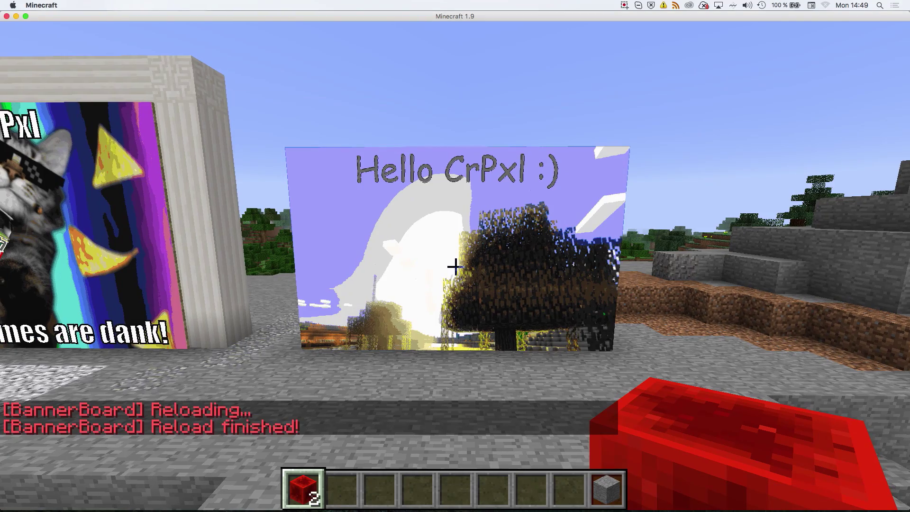
{"action": "key", "text": "s"}
{"action": "key", "text": "w"}
In config.yml in Sublime Text, set the SKIN line's type to 3DHEAD and its width and height to 400, and save
{"action": "key", "text": "t"}
{"action": "mouse_move", "coordinate": [521, 510]}
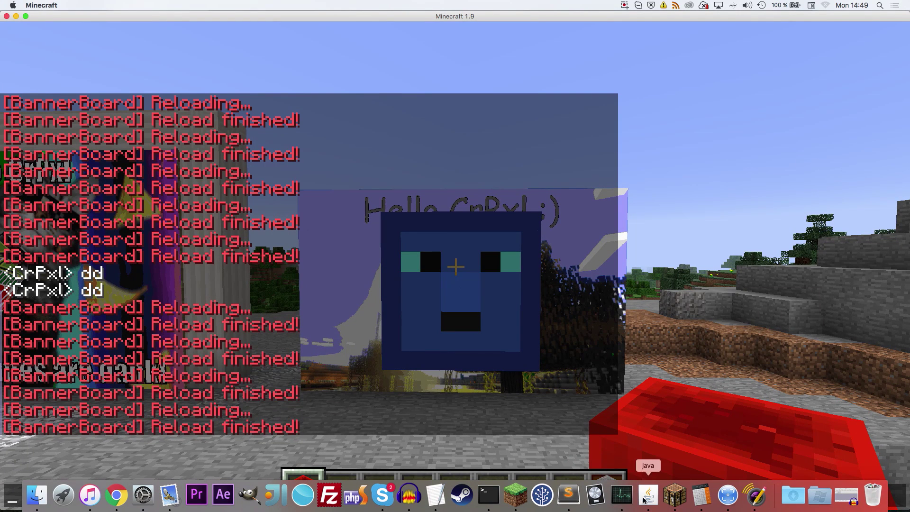
{"action": "left_click", "coordinate": [569, 496]}
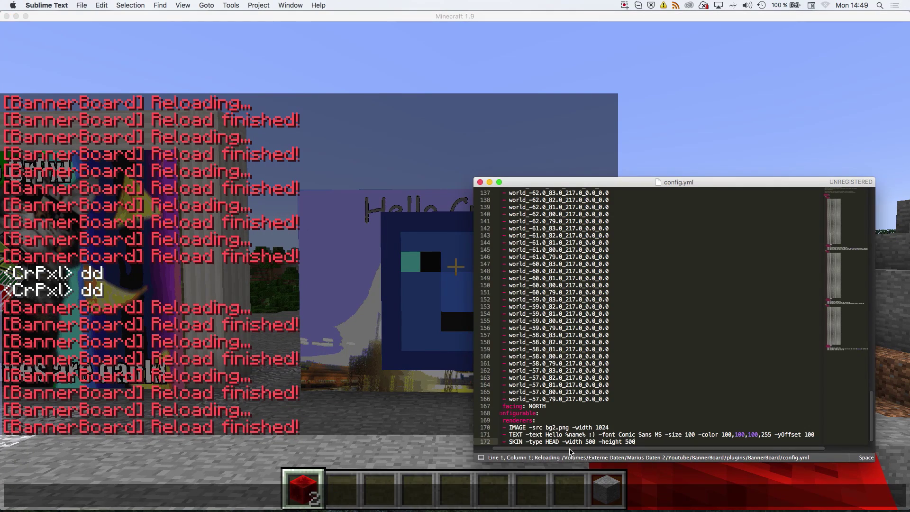
{"action": "left_click", "coordinate": [546, 441]}
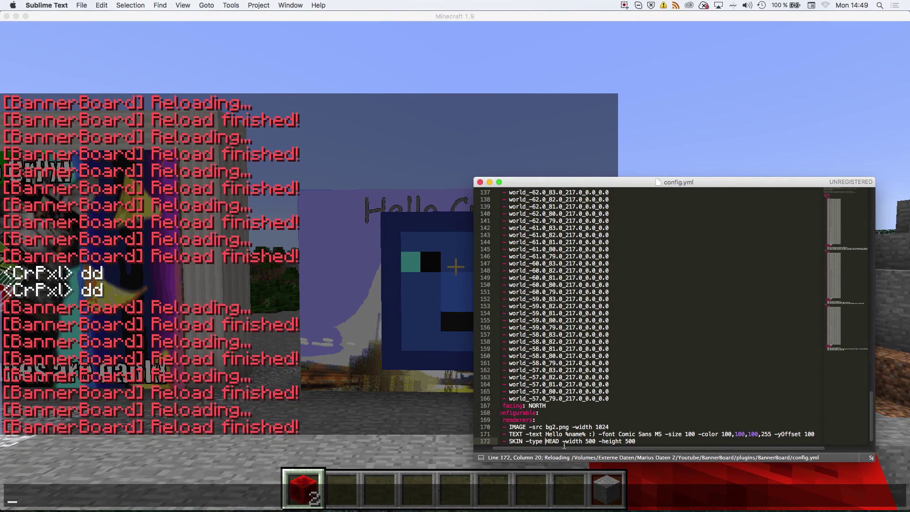
{"action": "key", "text": "super+s"}
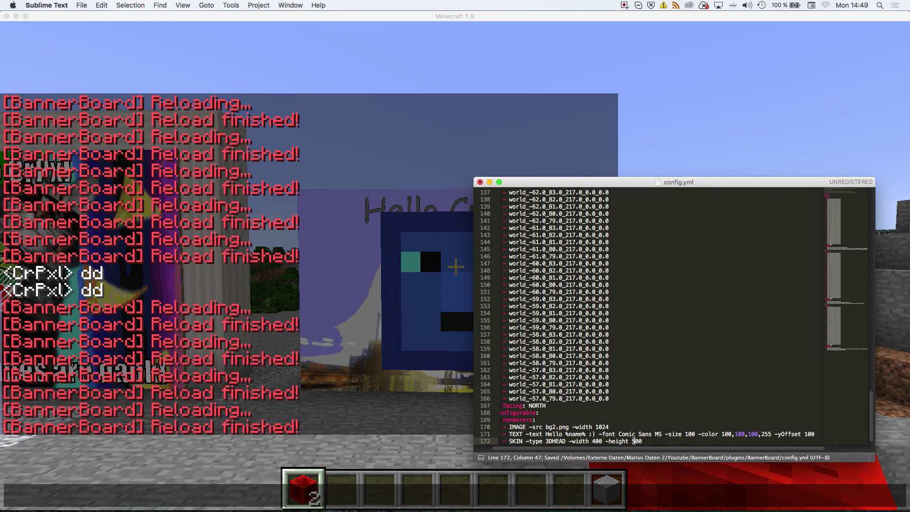
Return to Minecraft, run /bb reload and view the 3D head on the landscape board
{"action": "left_click", "coordinate": [396, 369]}
{"action": "key", "text": "Return"}
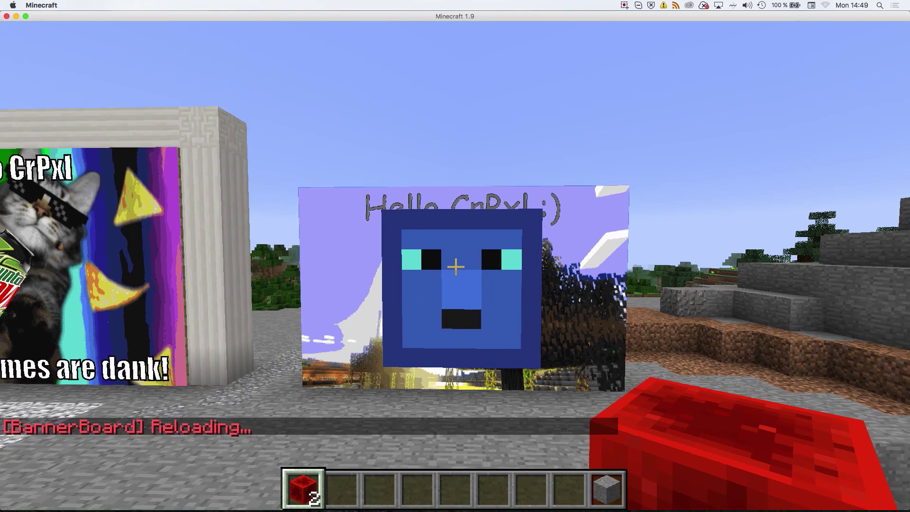
{"action": "key", "text": "w"}
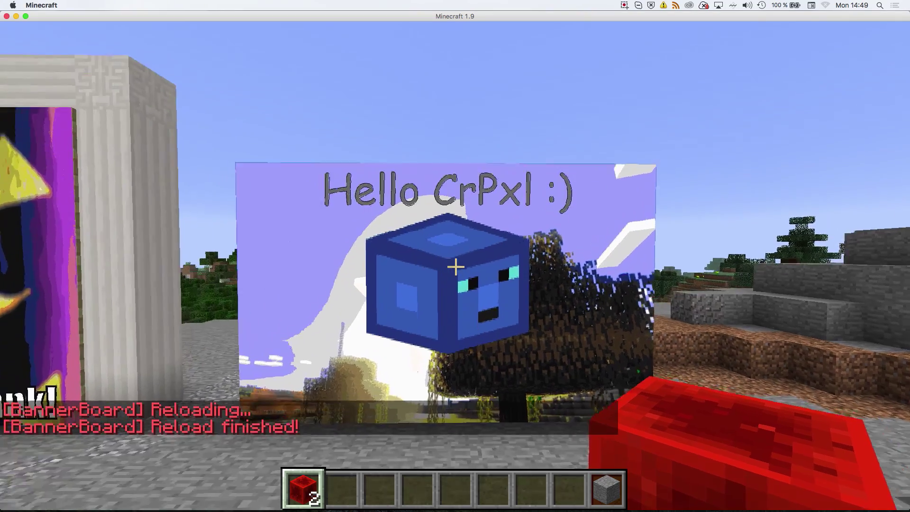
{"action": "key", "text": "s"}
{"action": "key", "text": "t"}
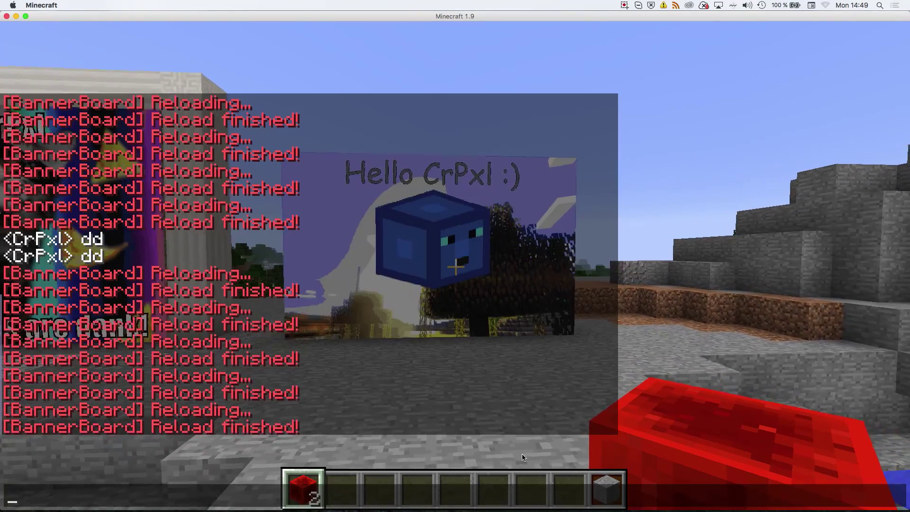
{"action": "key", "text": "Escape"}
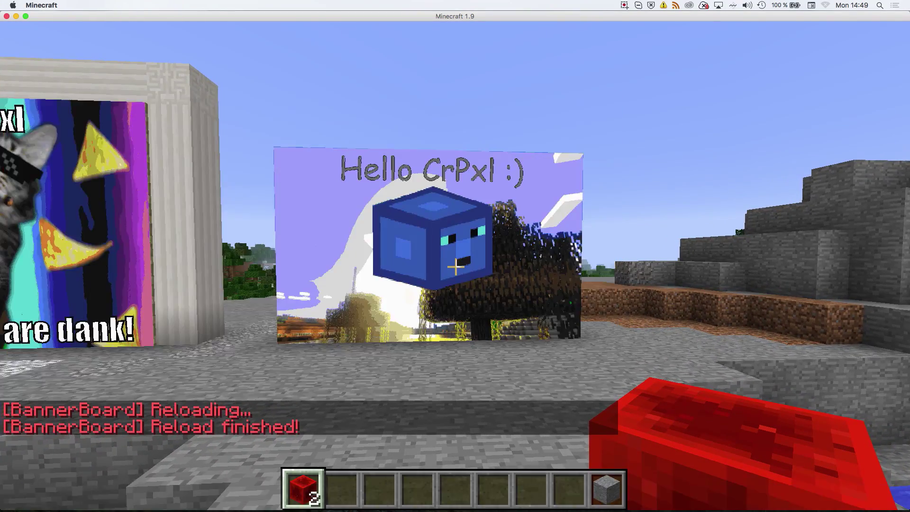
Set the SKIN line's type to HEAD in config.yml, save it, and run /bb reload in Minecraft
{"action": "key", "text": "t"}
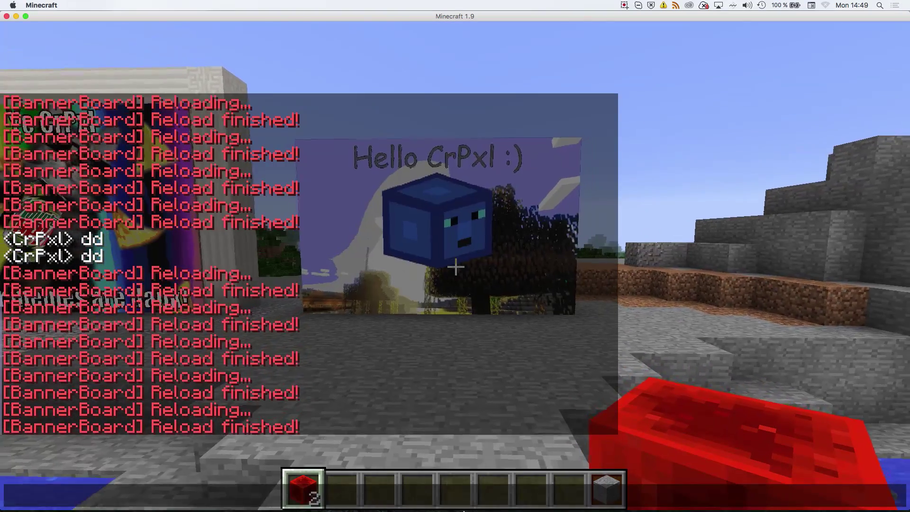
{"action": "left_click", "coordinate": [568, 494]}
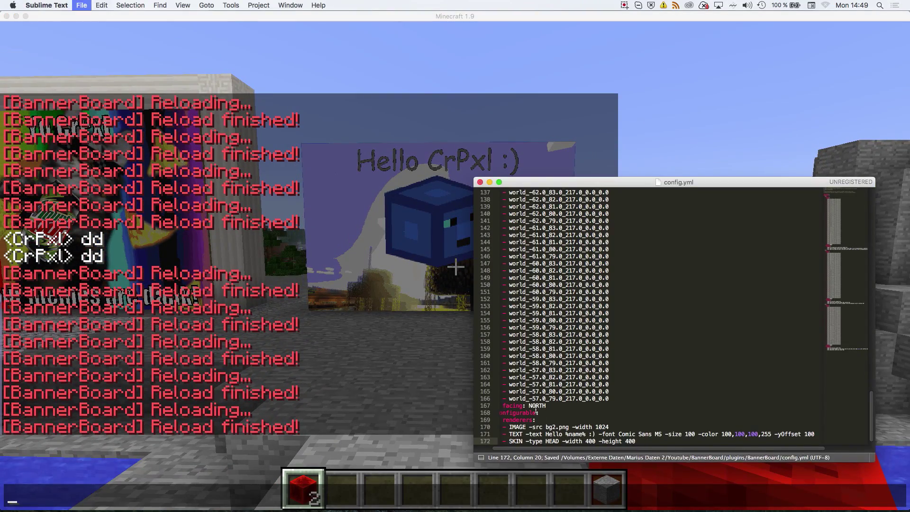
{"action": "left_click", "coordinate": [443, 365]}
{"action": "key", "text": "Escape"}
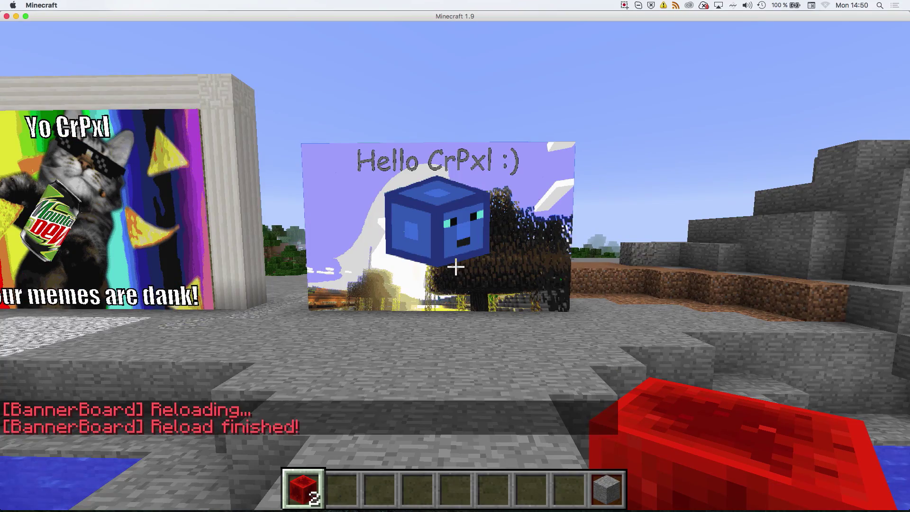
Examine the flat skin head's size and placement on the landscape board from far, near and both sides
{"action": "key", "text": "w"}
{"action": "key", "text": "s"}
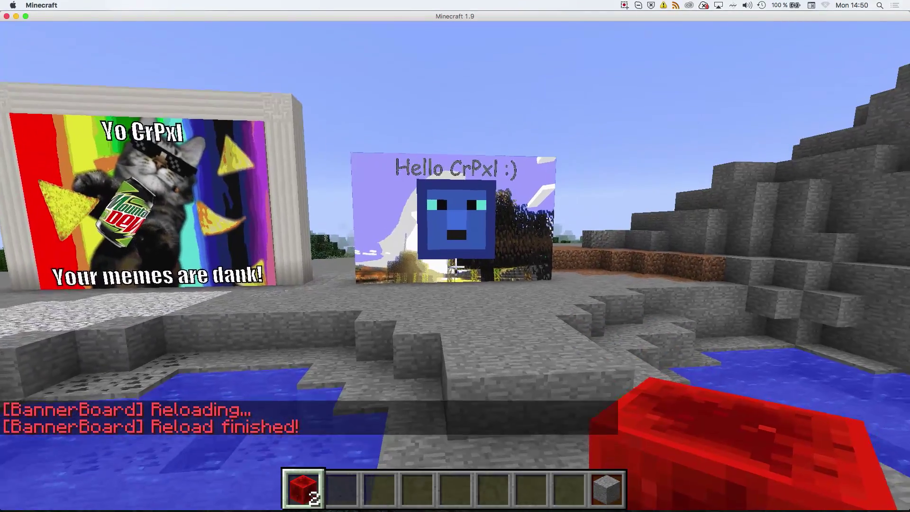
{"action": "key", "text": "w"}
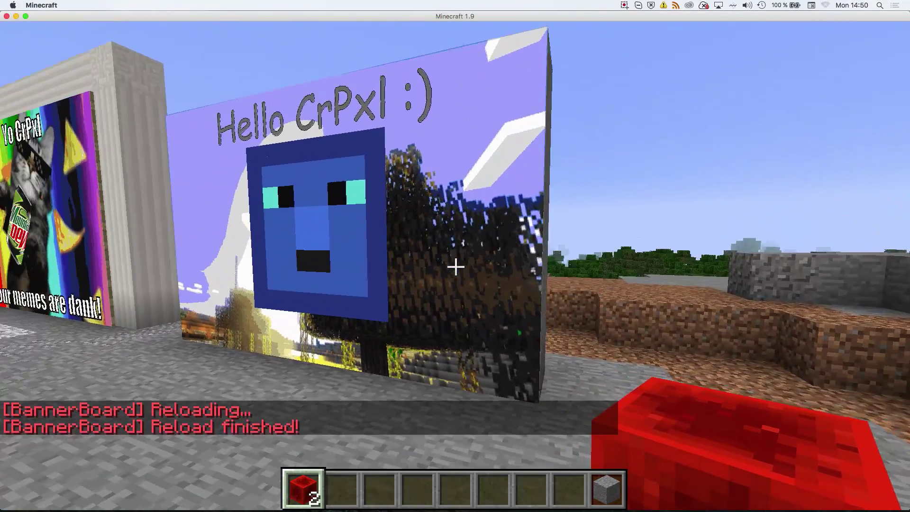
{"action": "key", "text": "a"}
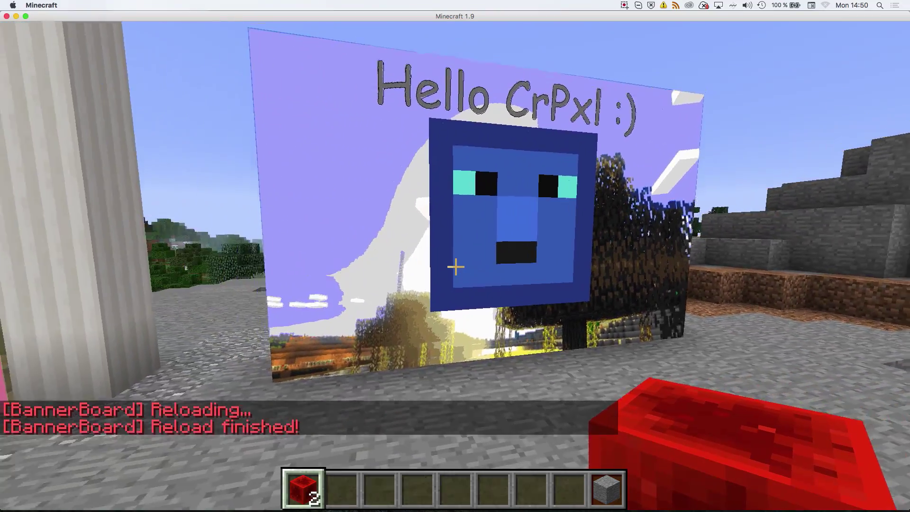
{"action": "key", "text": "a"}
{"action": "key", "text": "d"}
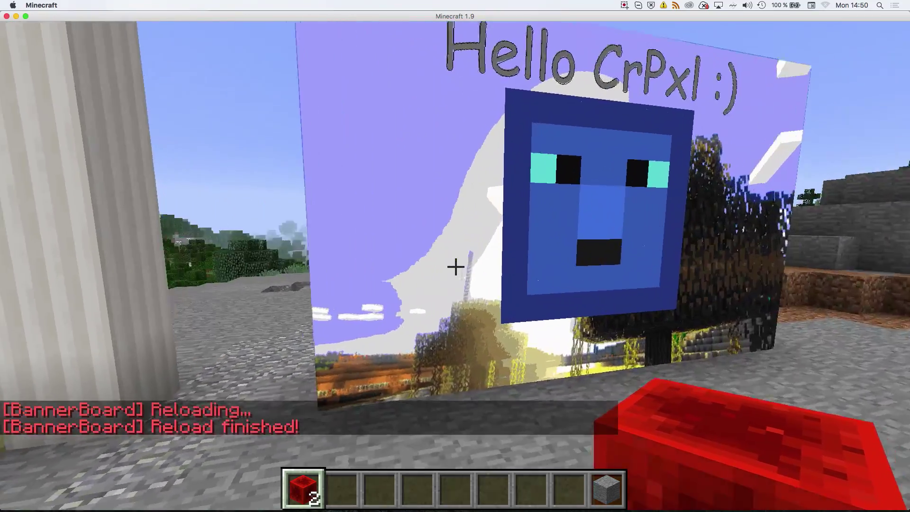
{"action": "key", "text": "a"}
{"action": "key", "text": "d"}
{"action": "key", "text": "d"}
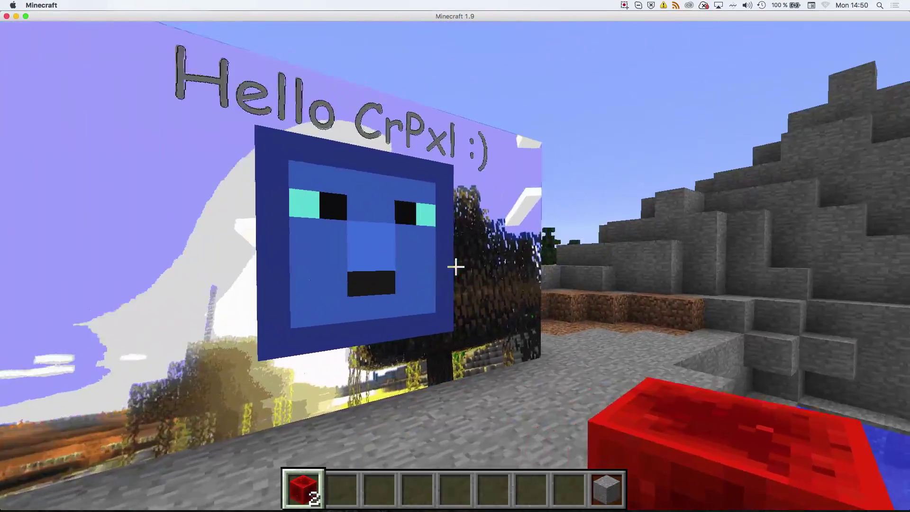
{"action": "key", "text": "s"}
{"action": "key", "text": "t"}
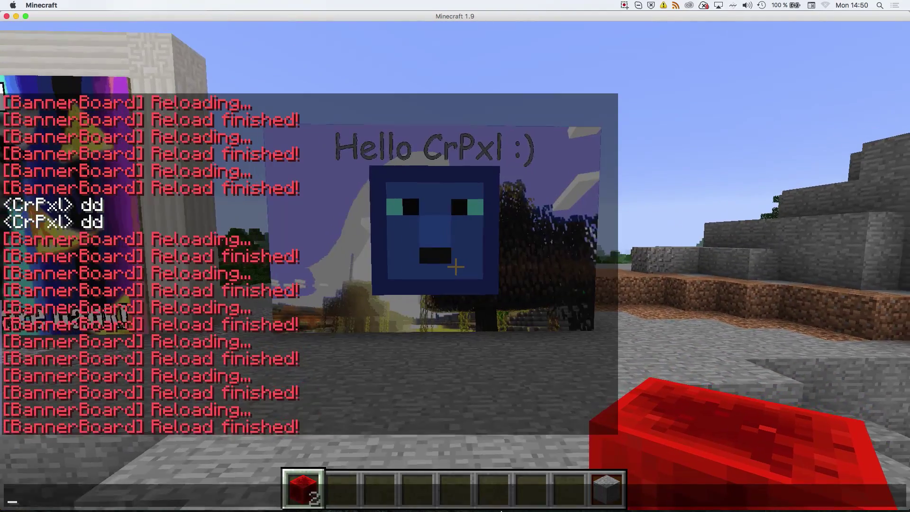
In config.yml in Sublime Text, add a COLOR renderer with -color 255,0,0,100 between the IMAGE and TEXT lines, and save
{"action": "mouse_move", "coordinate": [518, 508]}
{"action": "left_click", "coordinate": [567, 496]}
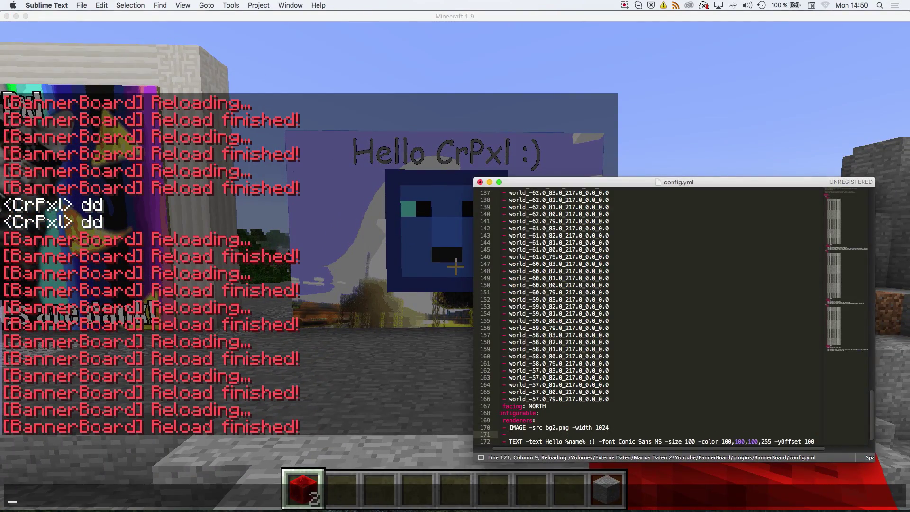
{"action": "type", "text": "COL"}
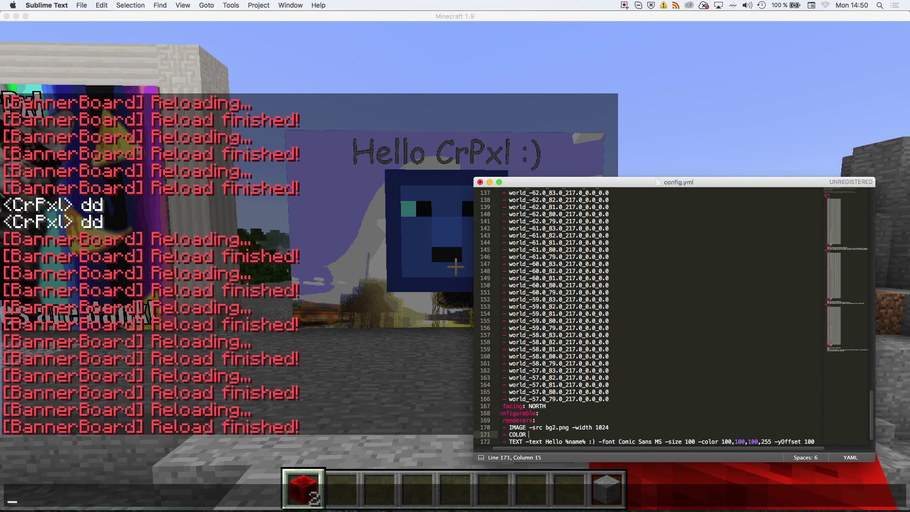
{"action": "type", "text": "OR"}
{"action": "scroll", "coordinate": [557, 418], "scroll_direction": "down", "scroll_amount": 1}
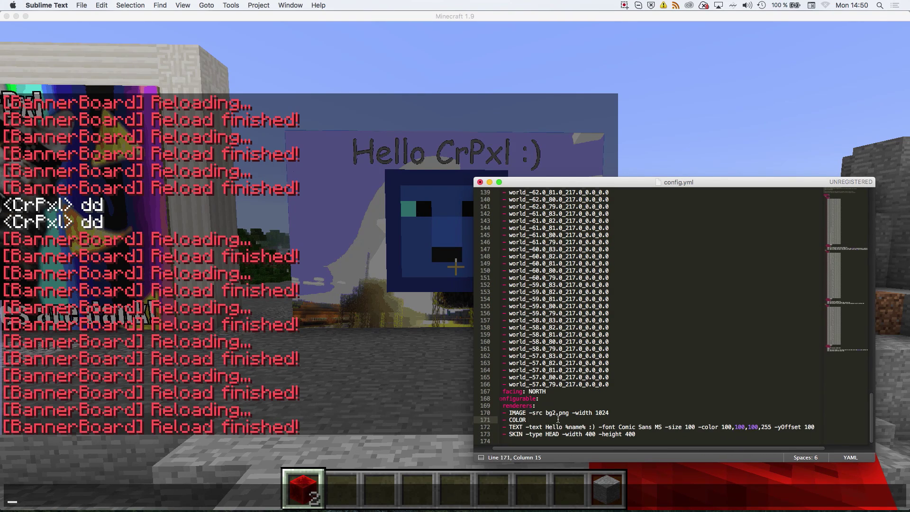
{"action": "type", "text": "-color 255,0,0,100"}
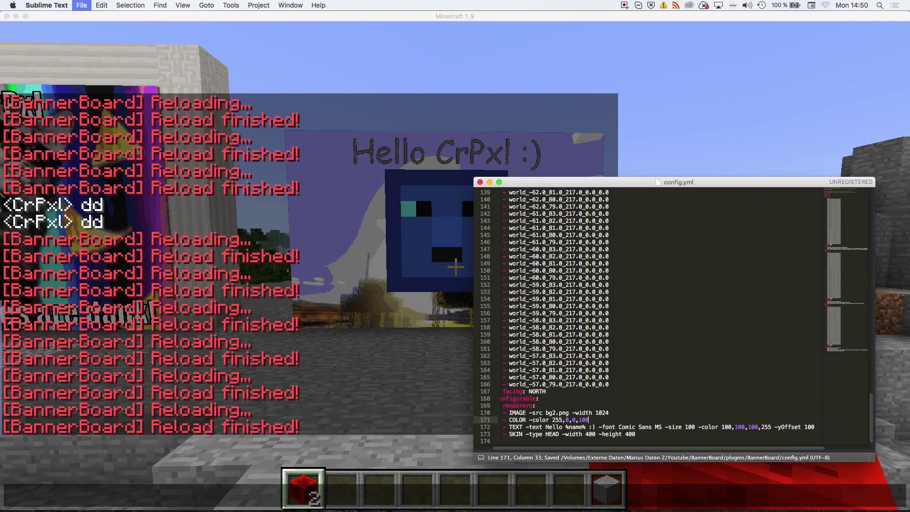
Return to Minecraft, run /bb reload and view the colour overlay on the landscape board from near and far
{"action": "left_click", "coordinate": [260, 201]}
{"action": "key", "text": "Up"}
{"action": "key", "text": "Return"}
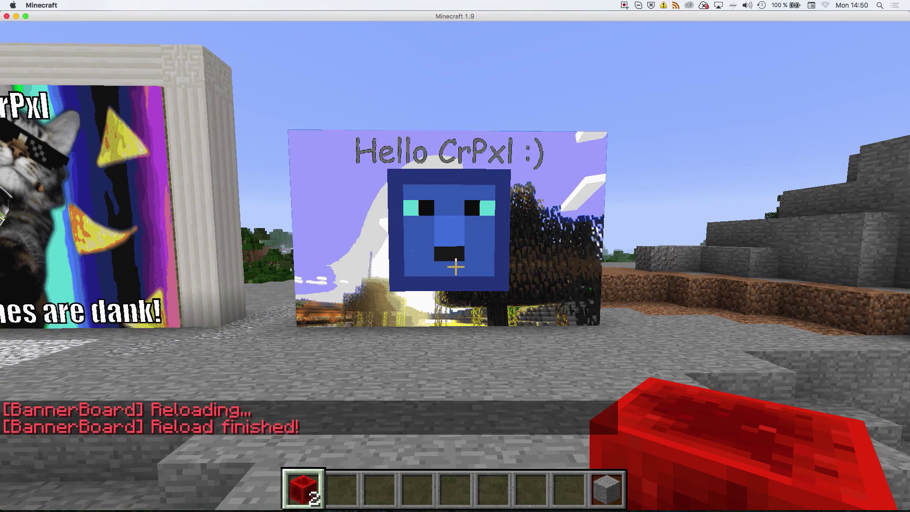
{"action": "key", "text": "w"}
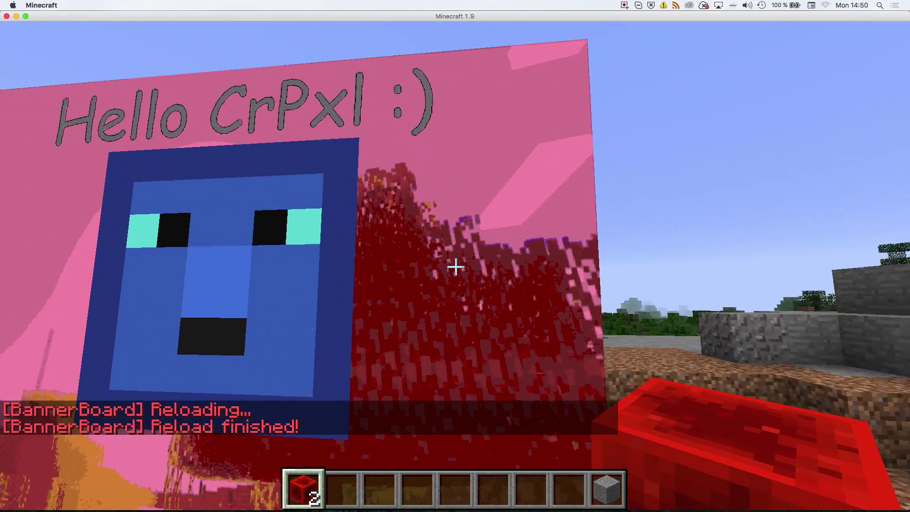
{"action": "key", "text": "s"}
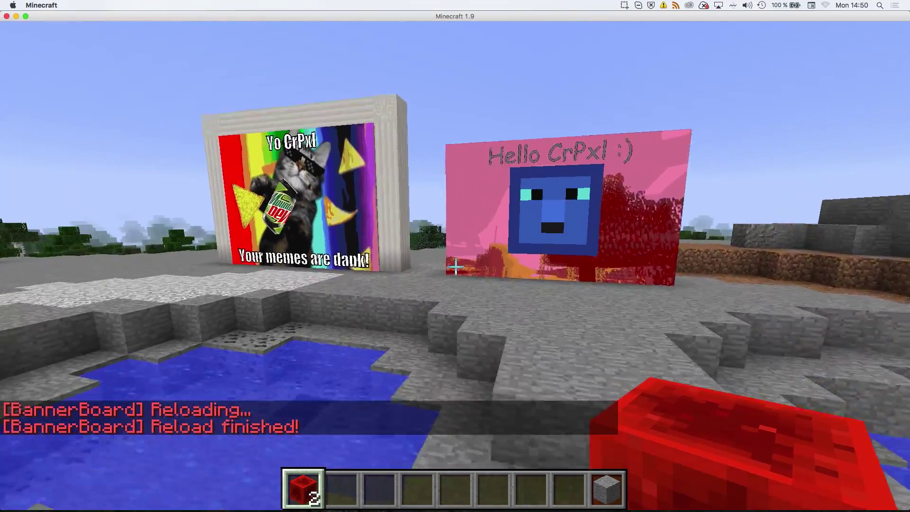
Build a frame of pillar quartz blocks with patterned quartz corners around the sides and top of the landscape board
{"action": "key", "text": "w"}
{"action": "middle_click", "coordinate": [456, 266]}
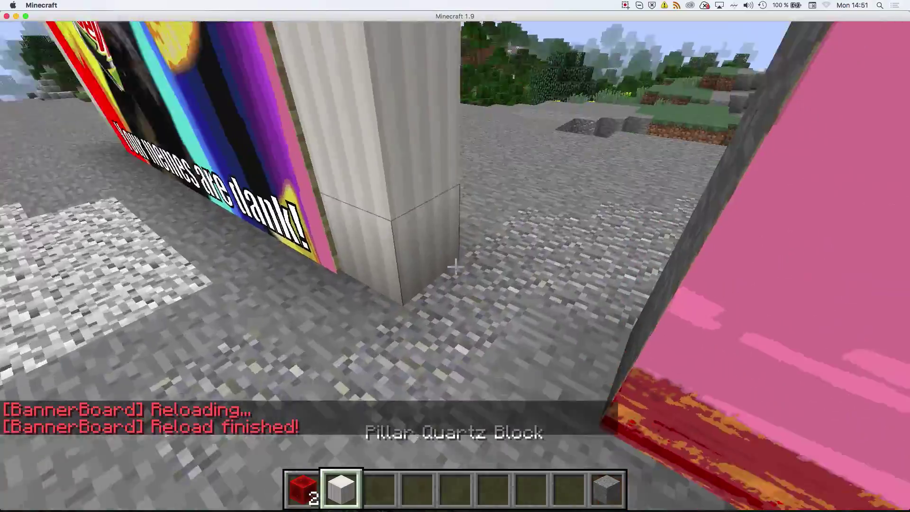
{"action": "right_click", "coordinate": [455, 267]}
{"action": "key", "text": "space"}
{"action": "right_click", "coordinate": [455, 267]}
{"action": "right_click", "coordinate": [455, 266]}
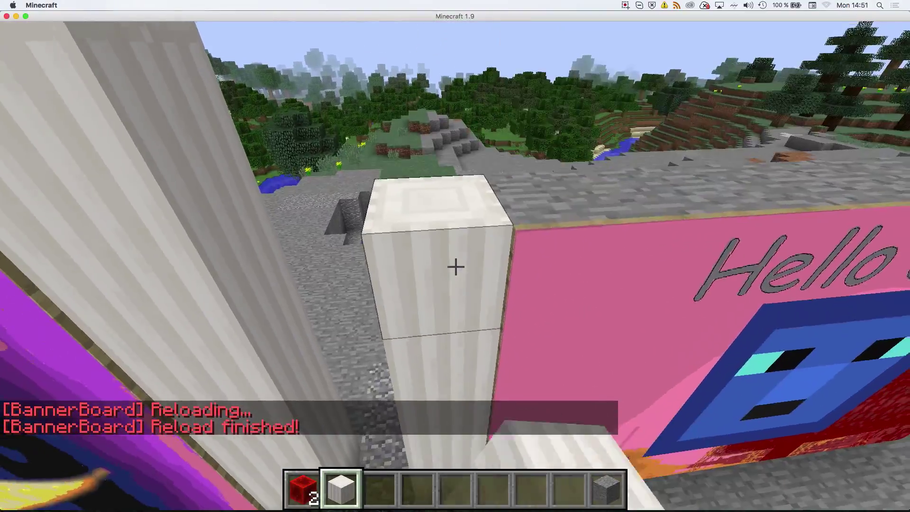
{"action": "key", "text": "2"}
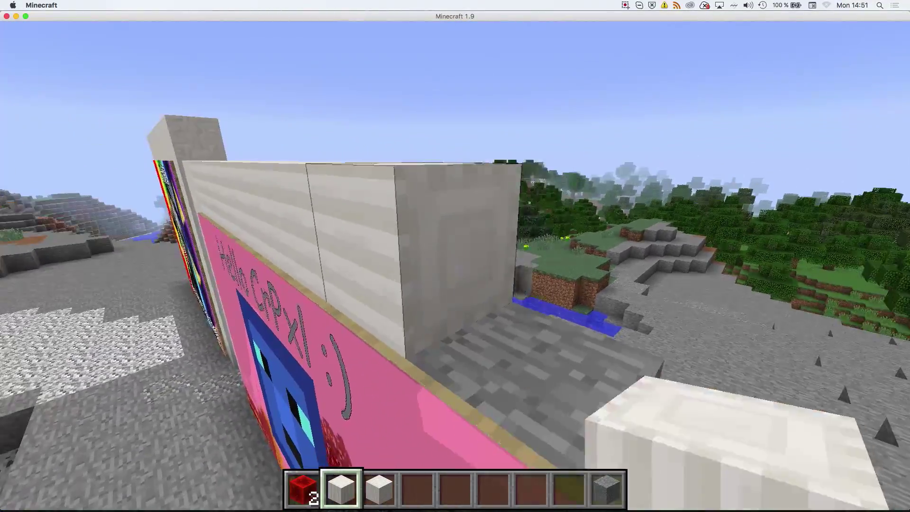
{"action": "key", "text": "2"}
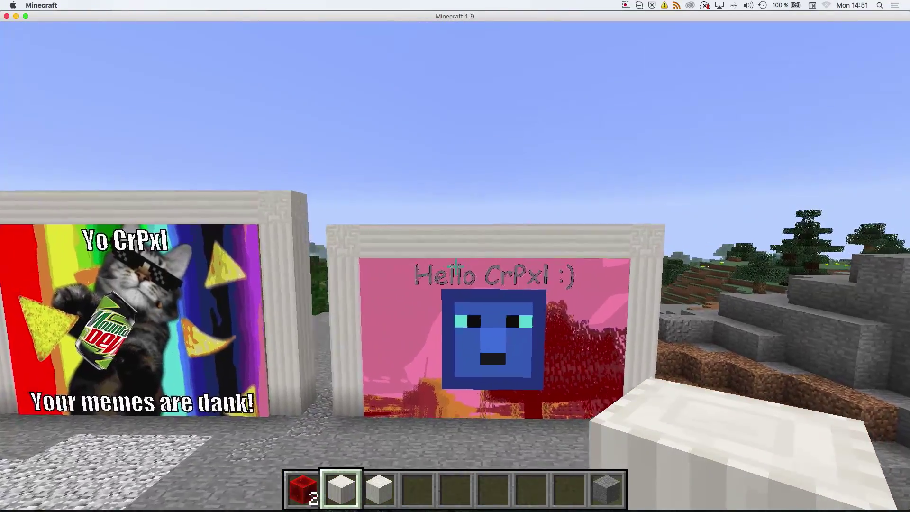
Switch Minecraft to full screen and fly around to the welcome board on the back of the cat board's wall
{"action": "key", "text": "t"}
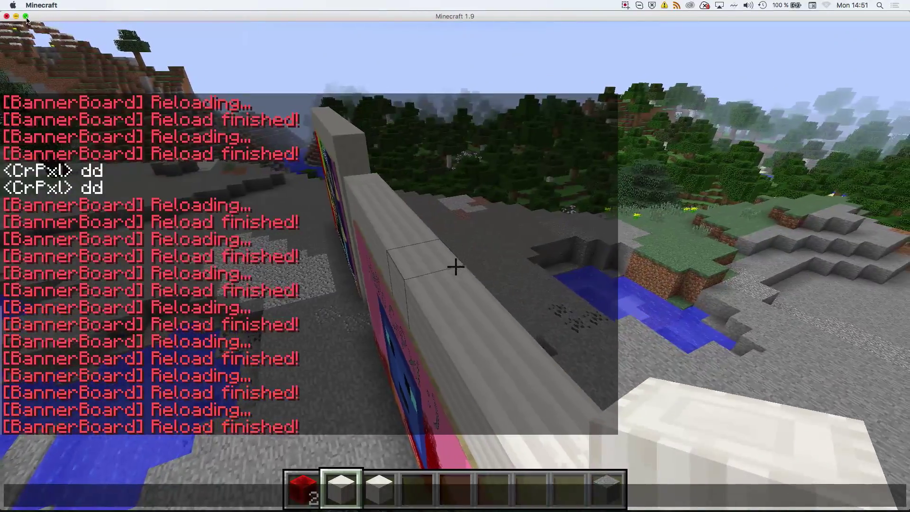
{"action": "key", "text": "Escape"}
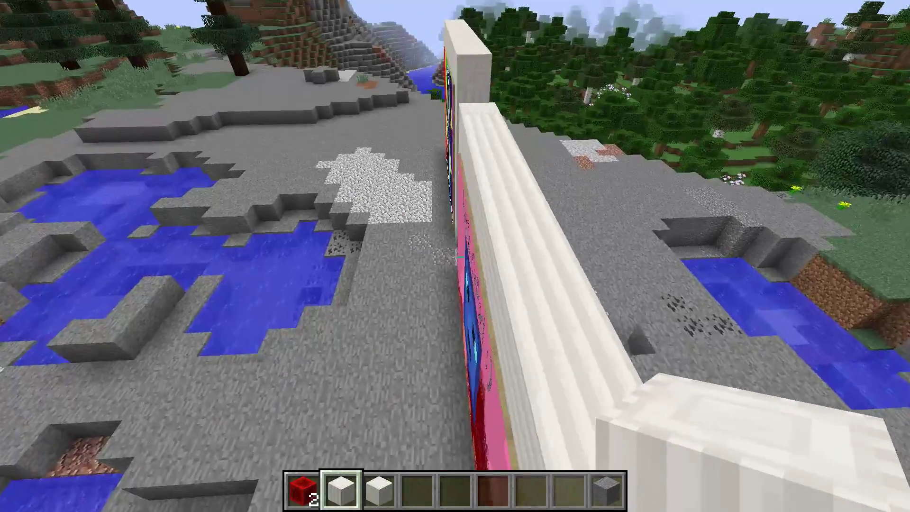
{"action": "key", "text": "w"}
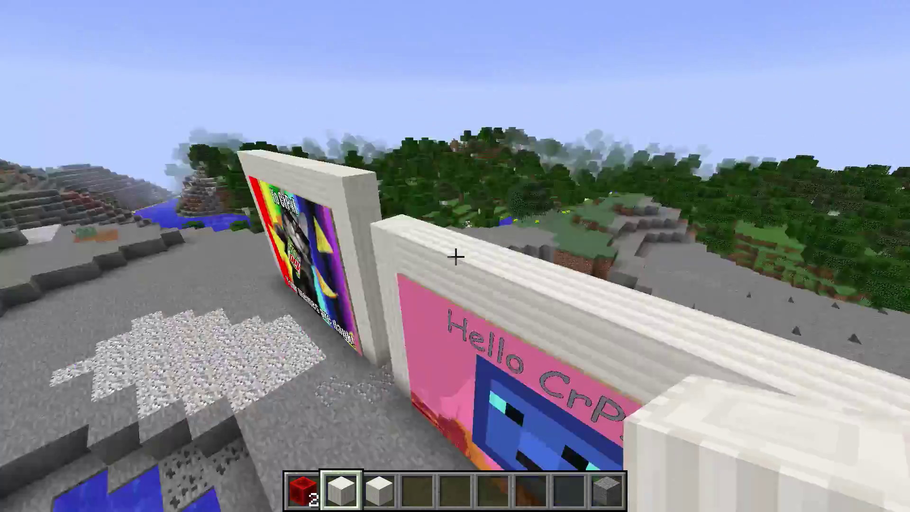
{"action": "key", "text": "d"}
{"action": "key", "text": "shift"}
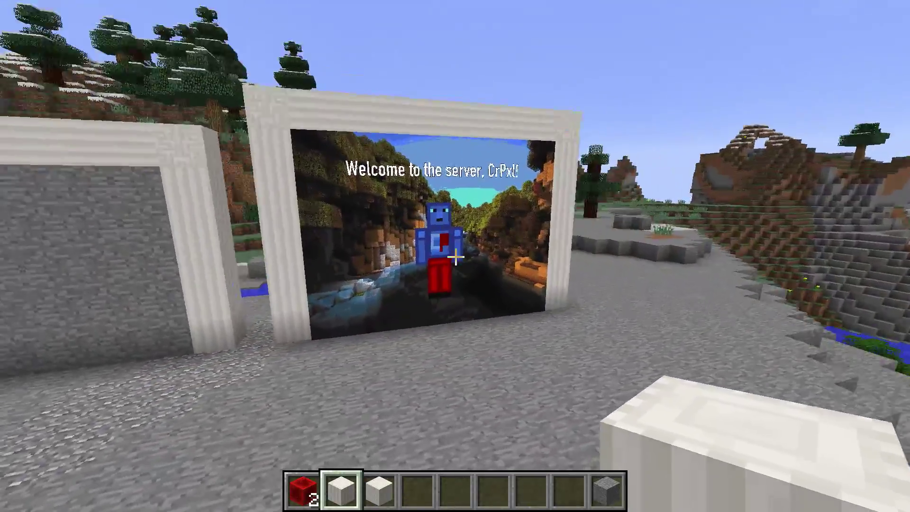
Examine the welcome, cat and landscape boards in their quartz frames, both up close and from a distance
{"action": "key", "text": "d"}
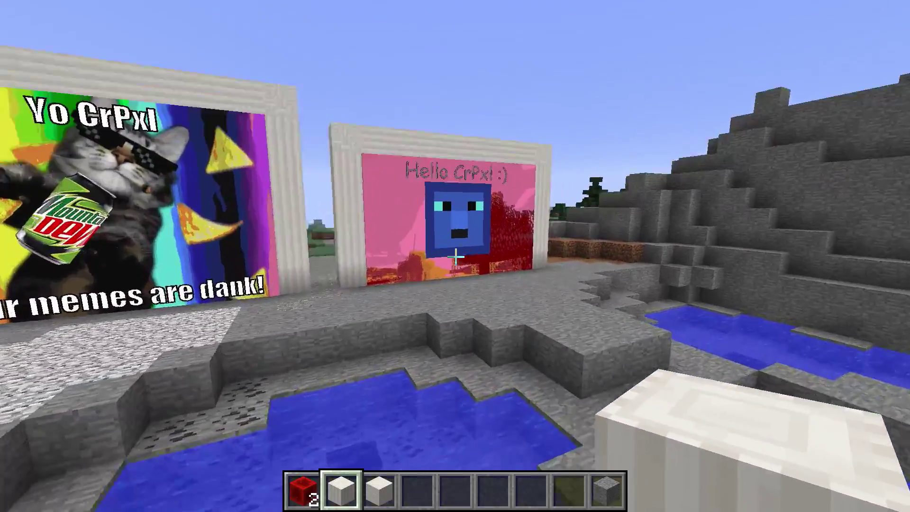
{"action": "key", "text": "w"}
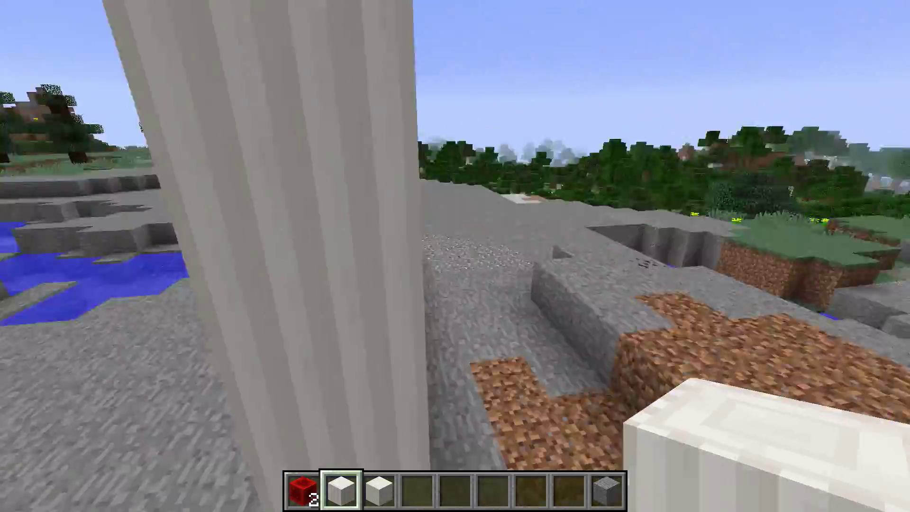
{"action": "key", "text": "w"}
{"action": "key", "text": "w"}
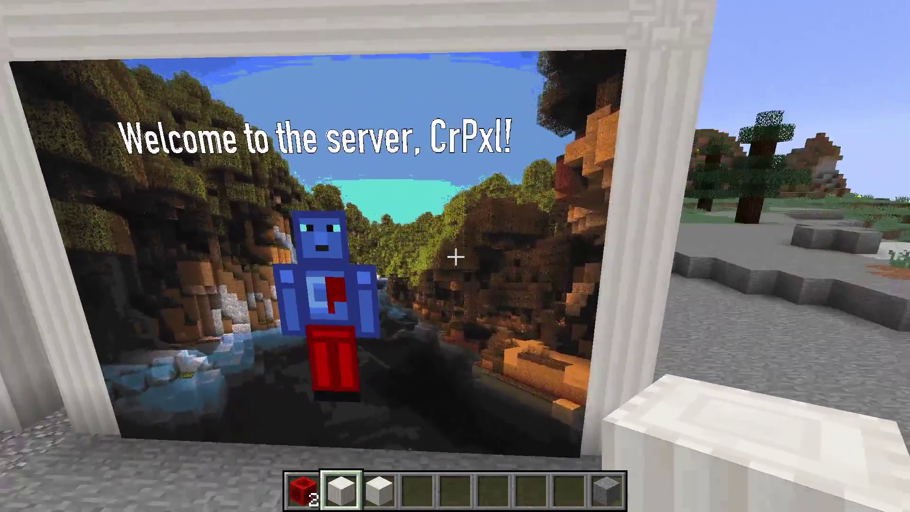
{"action": "key", "text": "d"}
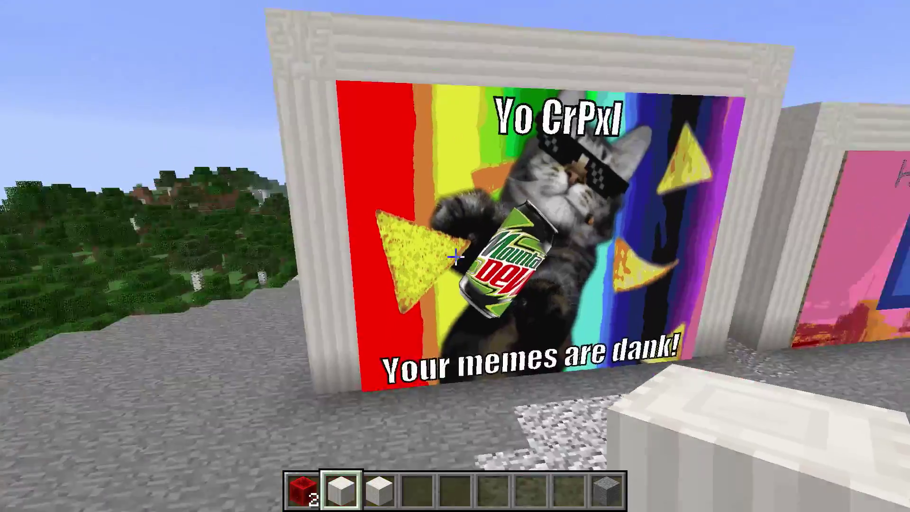
{"action": "key", "text": "w"}
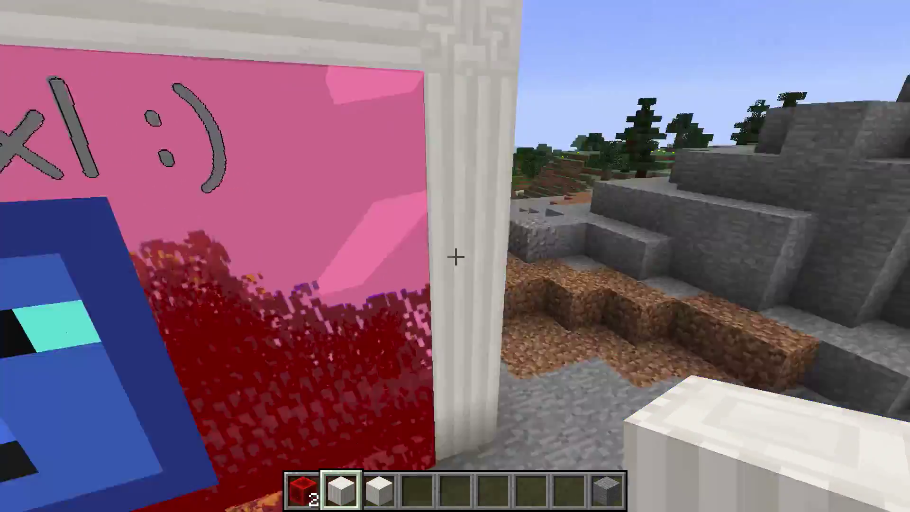
{"action": "key", "text": "a"}
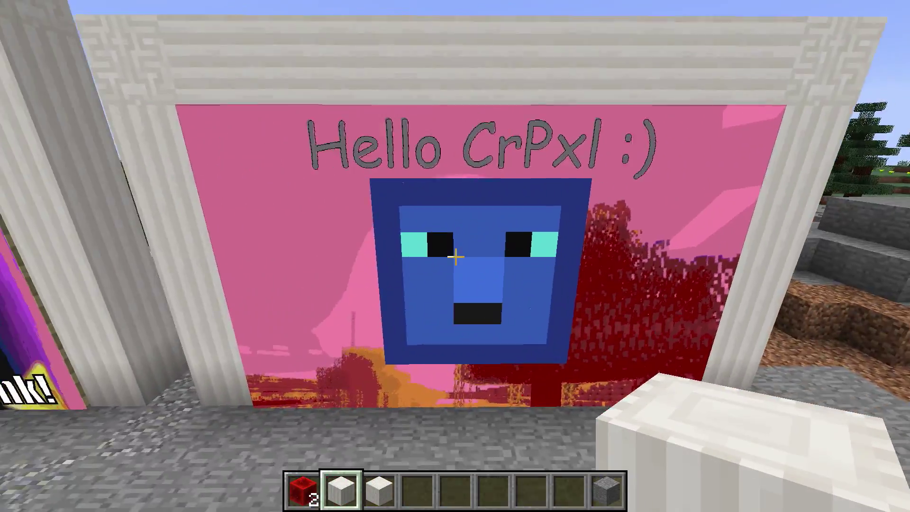
{"action": "key", "text": "s"}
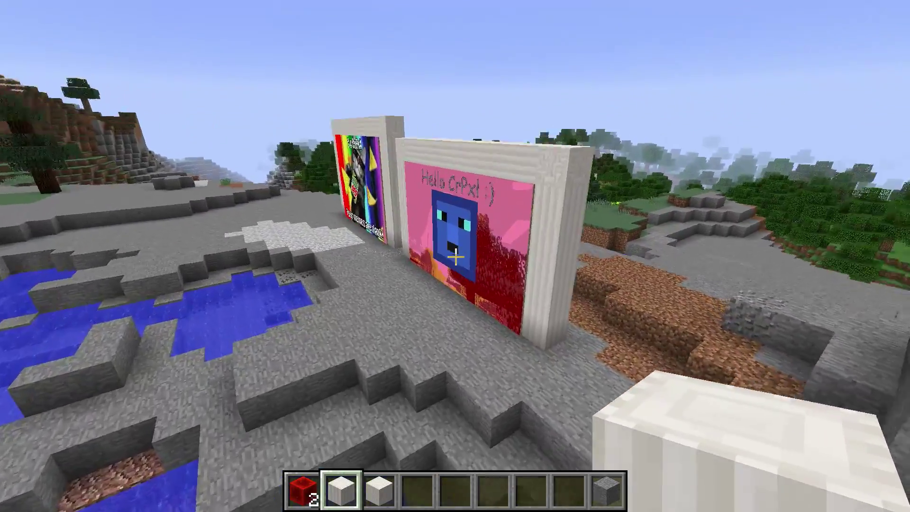
{"action": "key", "text": "w"}
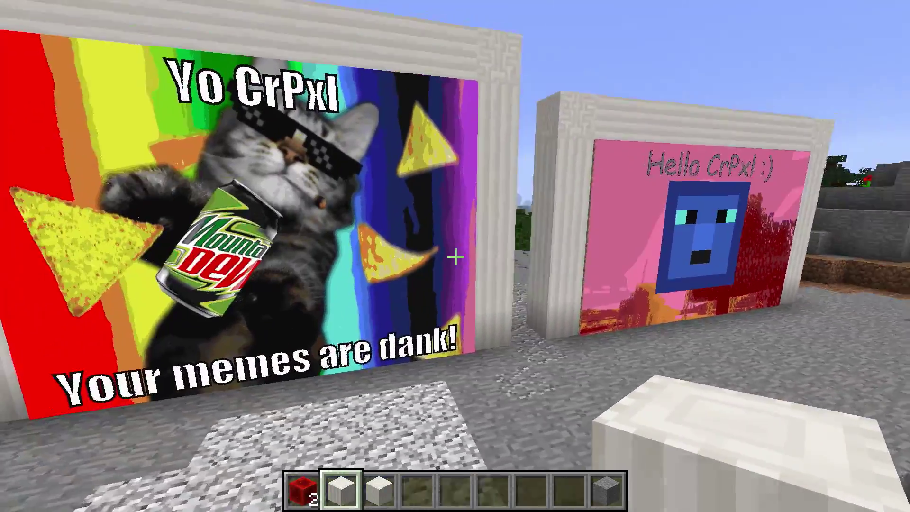
{"action": "key", "text": "s"}
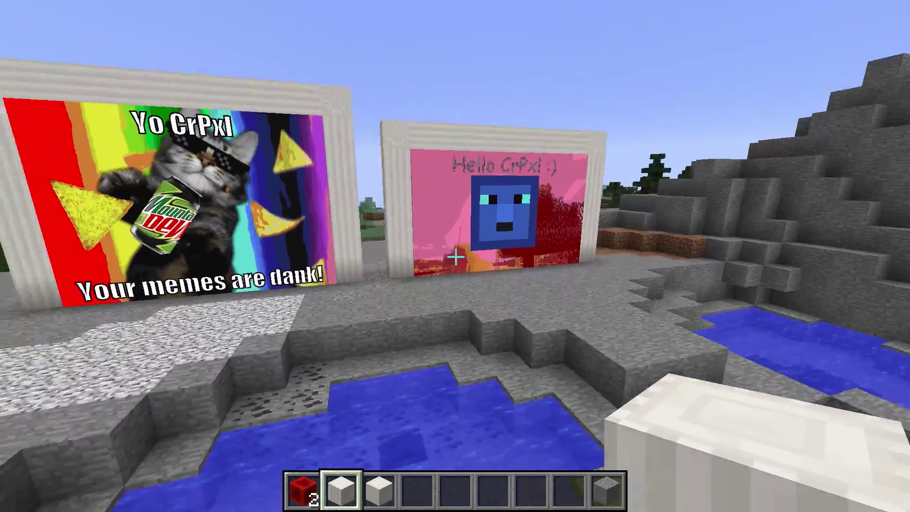
{"action": "key", "text": "w"}
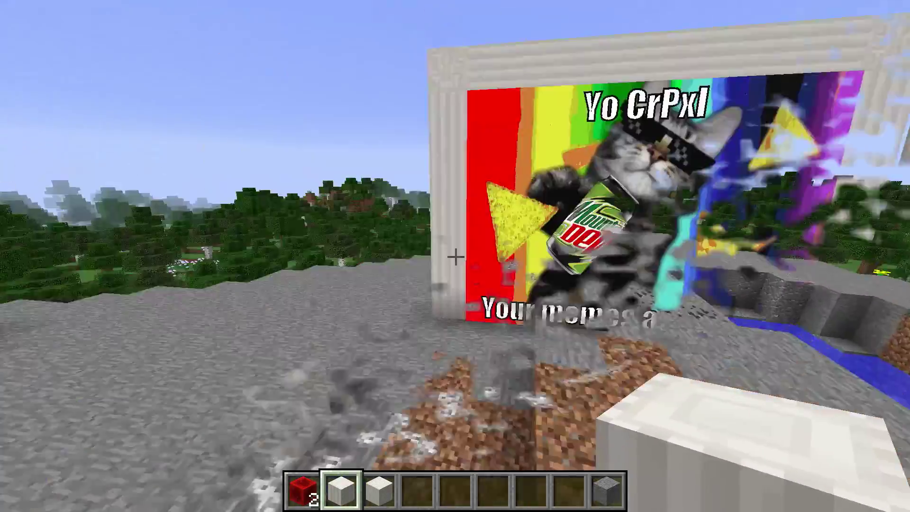
{"action": "key", "text": "s"}
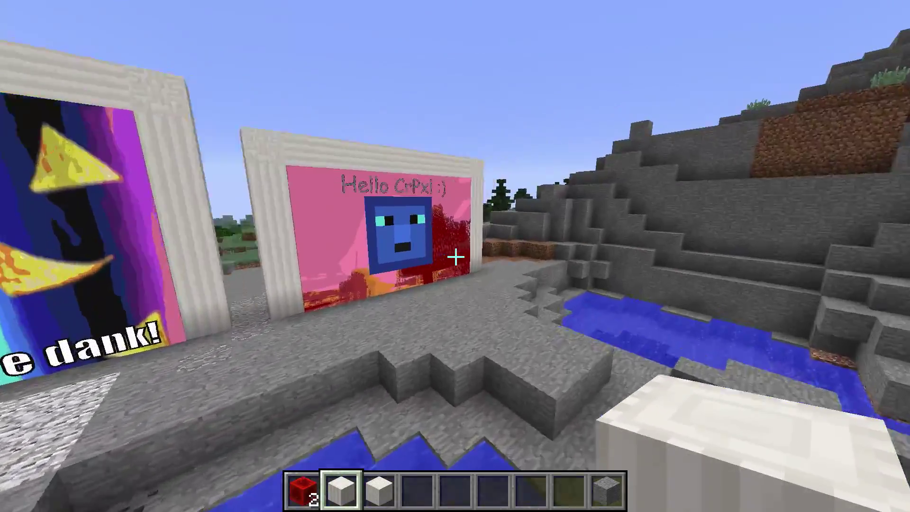
{"action": "key", "text": "w"}
{"action": "key", "text": "s"}
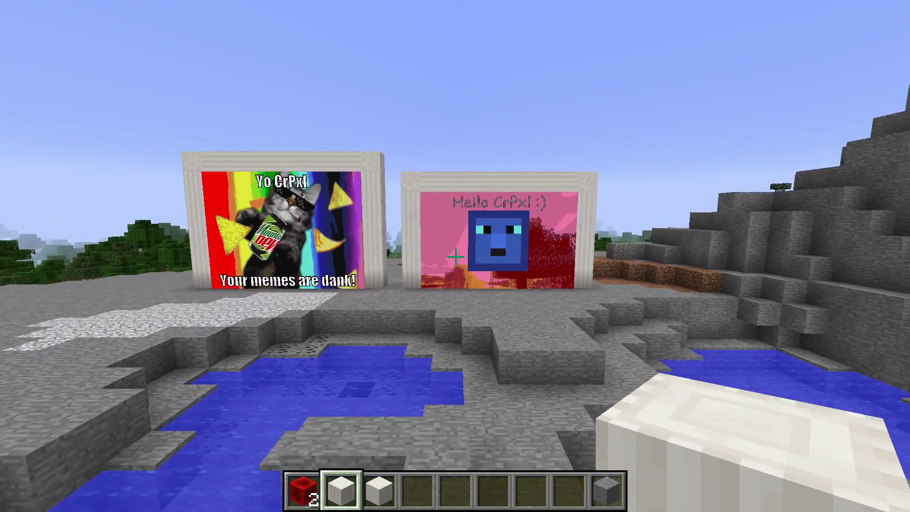
{"action": "key", "text": "w"}
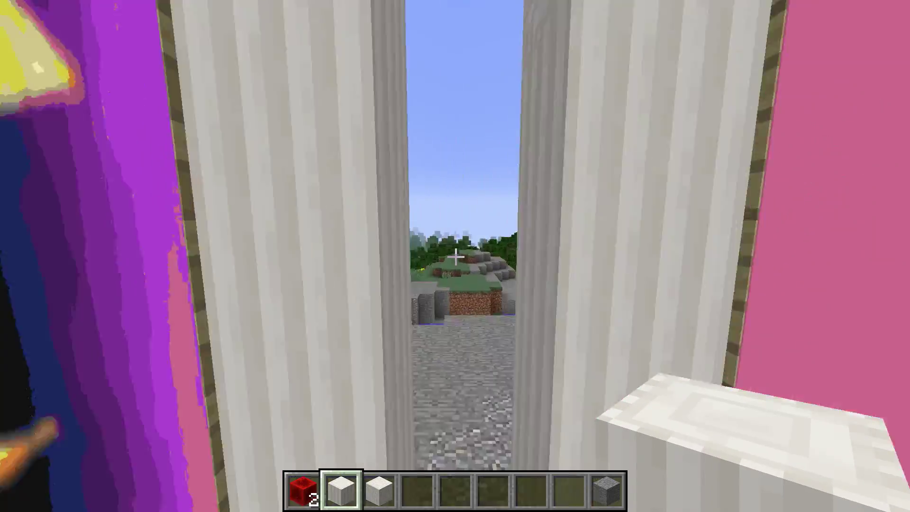
{"action": "key", "text": "s"}
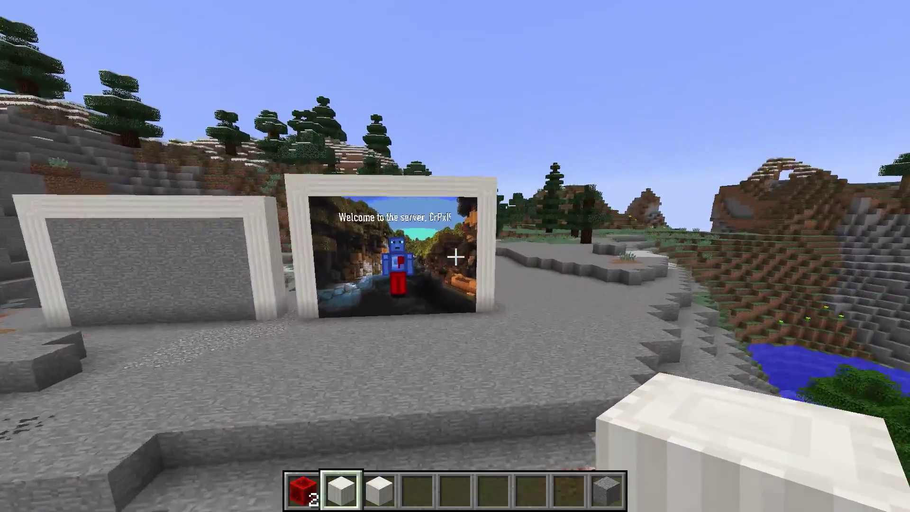
{"action": "key", "text": "d"}
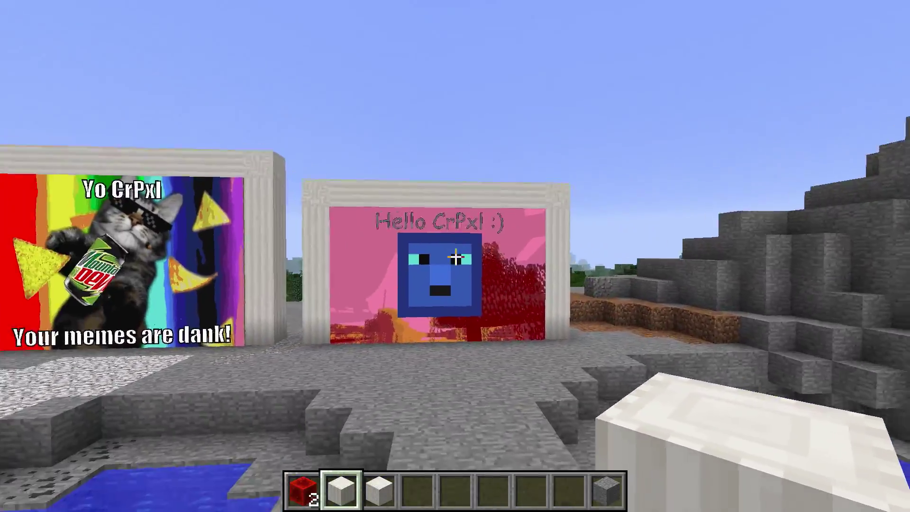
{"action": "key", "text": "w"}
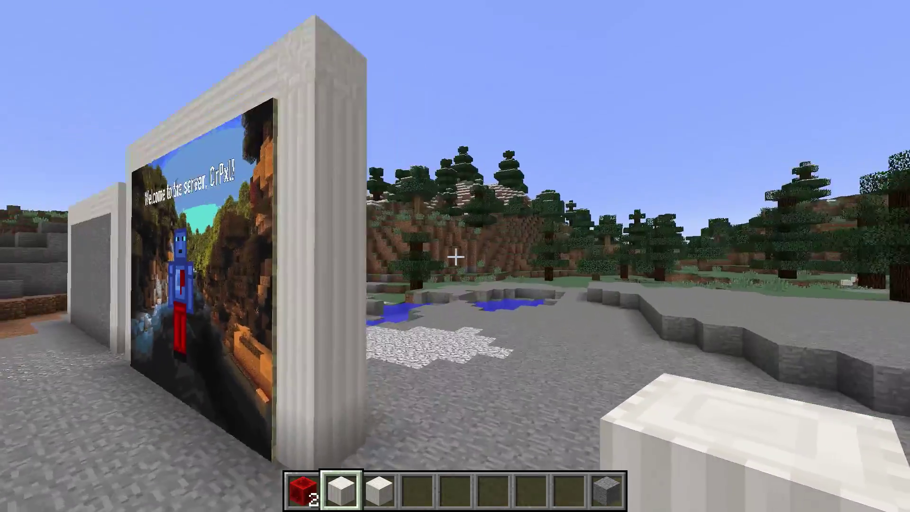
{"action": "key", "text": "w"}
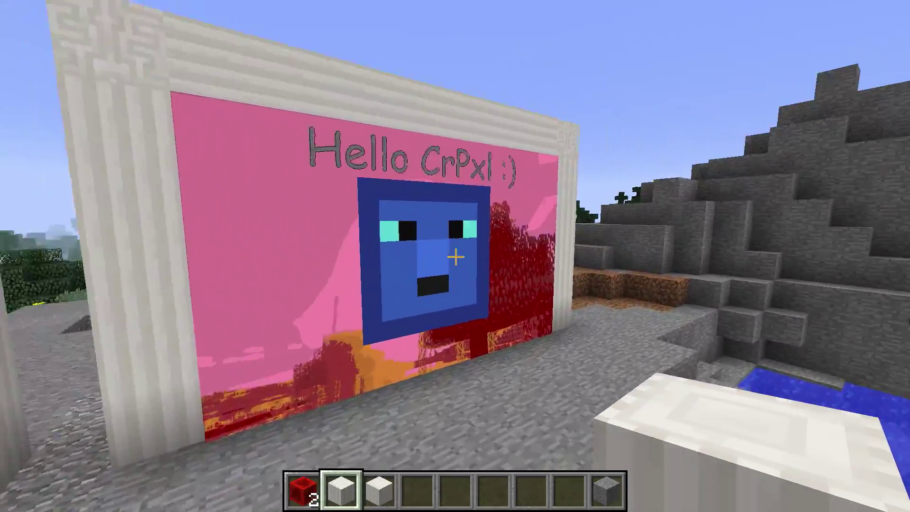